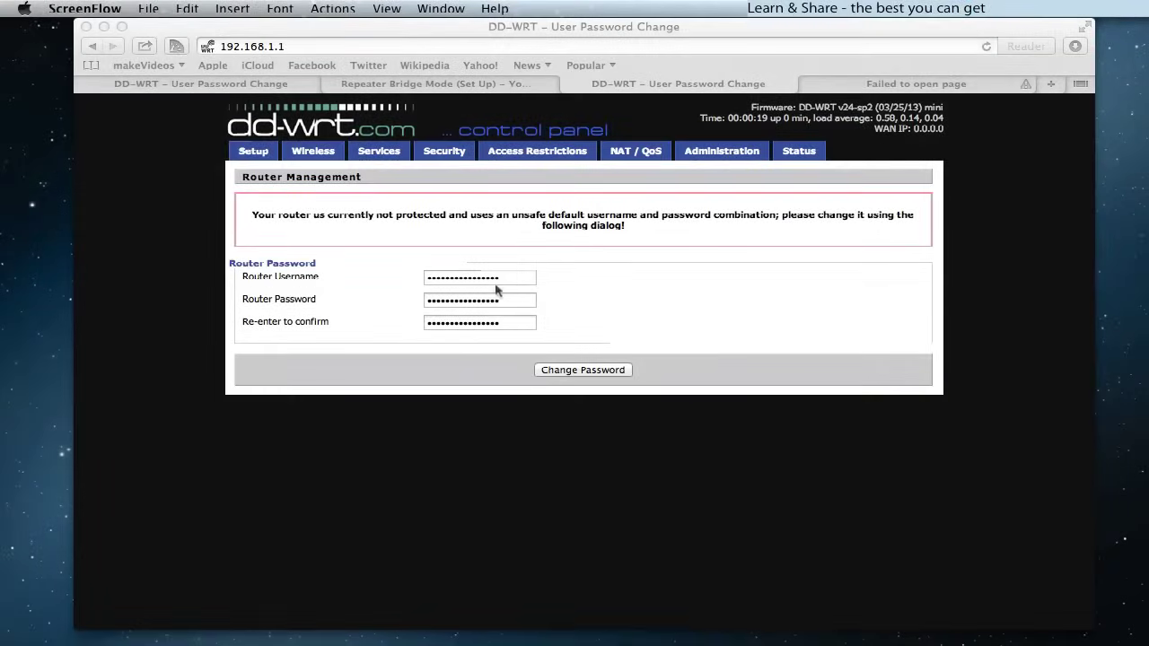
- Replace the router username, enter and confirm a new router password, and submit the change
{"action": "double_click", "coordinate": [492, 280]}
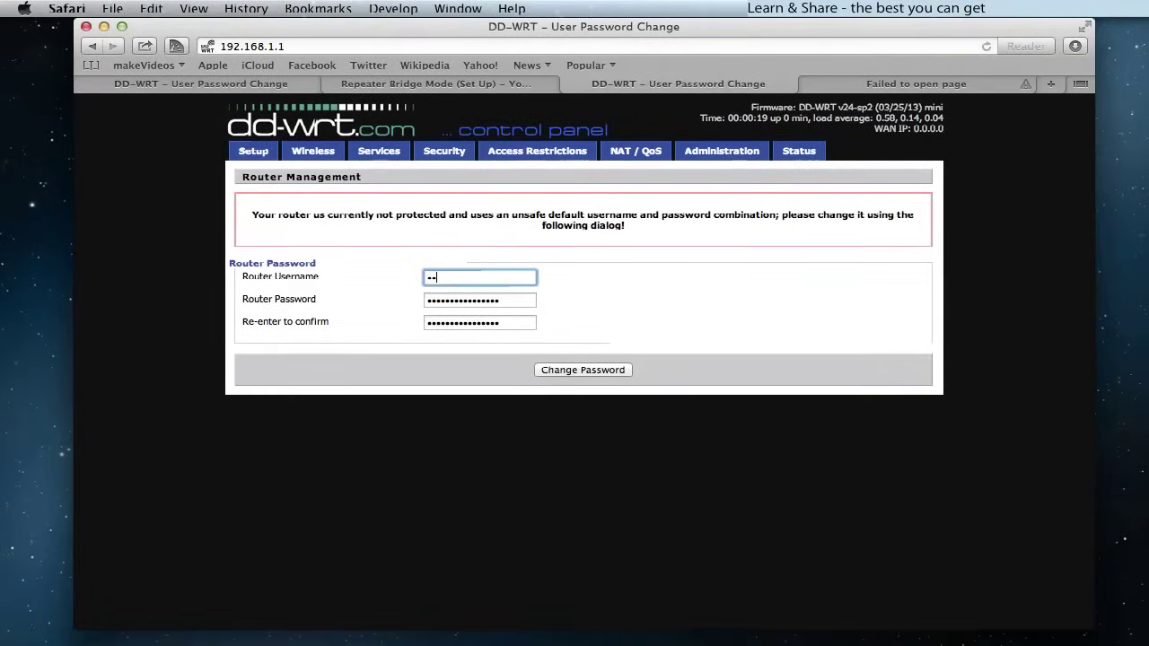
{"action": "key", "text": "Tab"}
{"action": "type", "text": "a"}
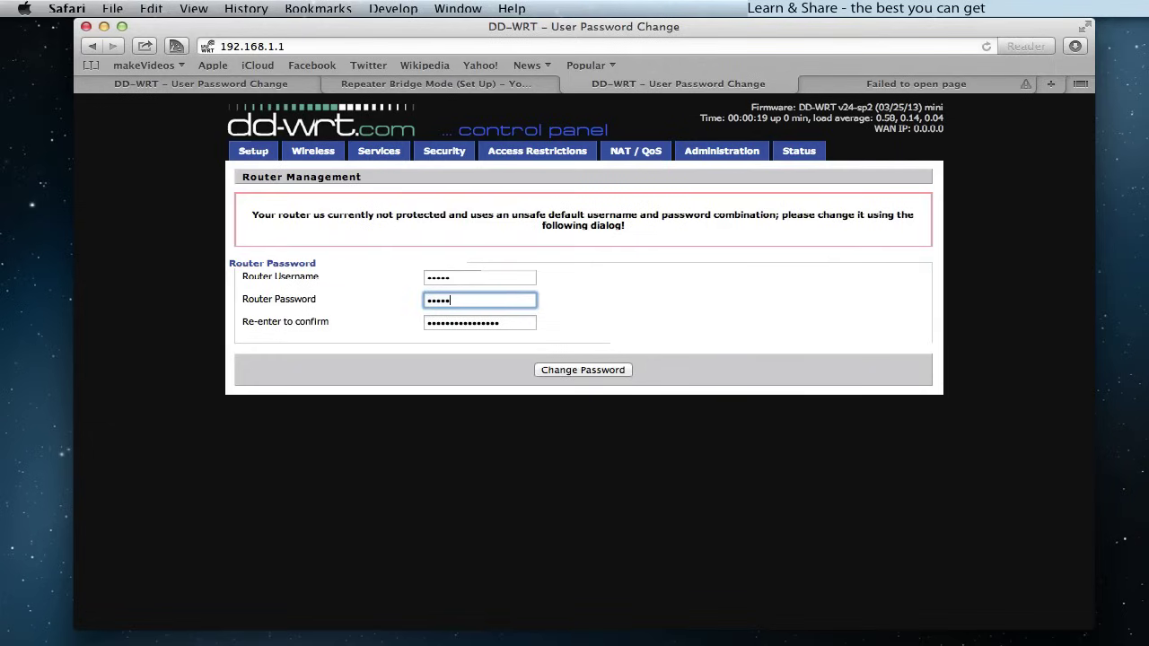
{"action": "key", "text": "Tab"}
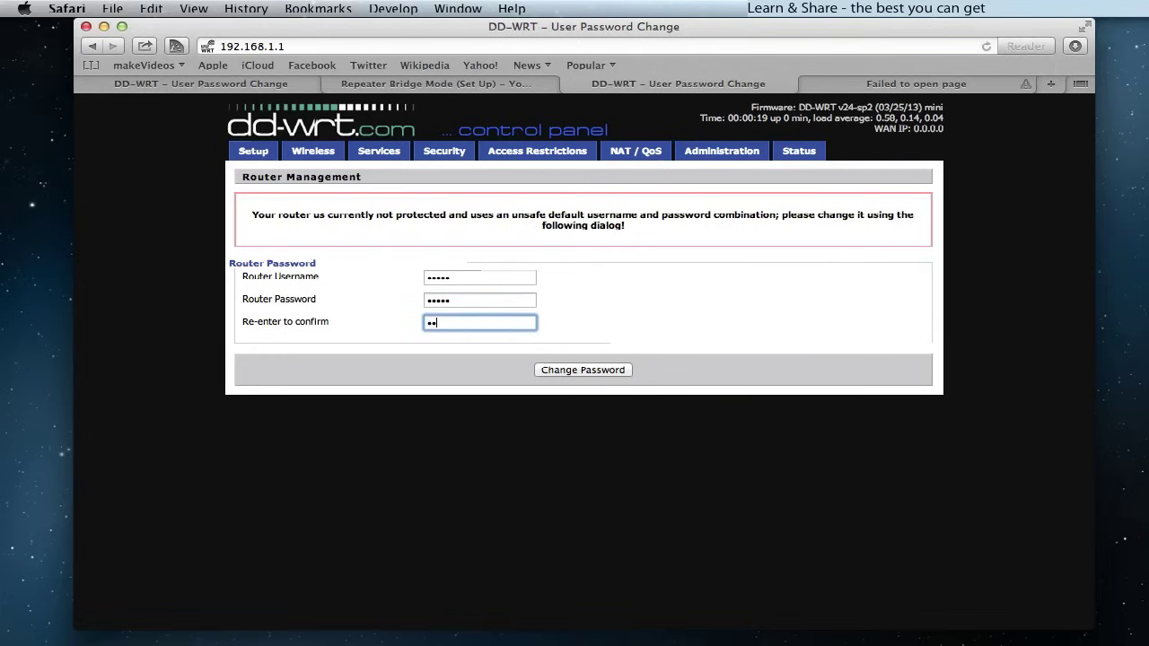
{"action": "left_click", "coordinate": [566, 370]}
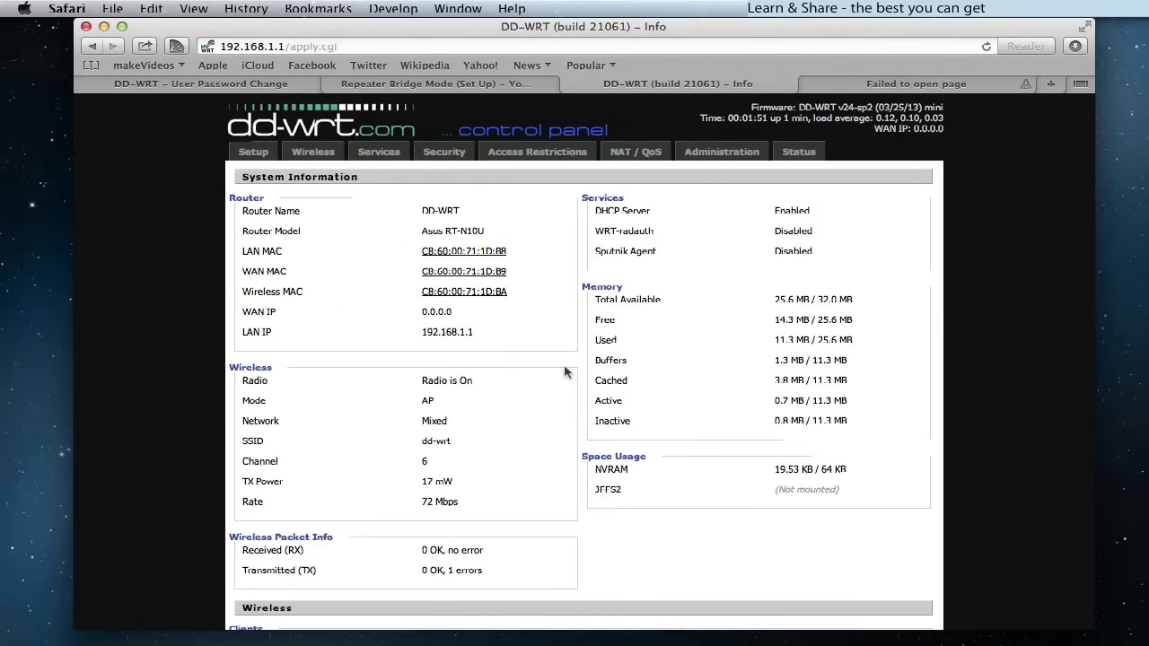
- Go to the Setup section's Basic Setup page
{"action": "left_click", "coordinate": [252, 151]}
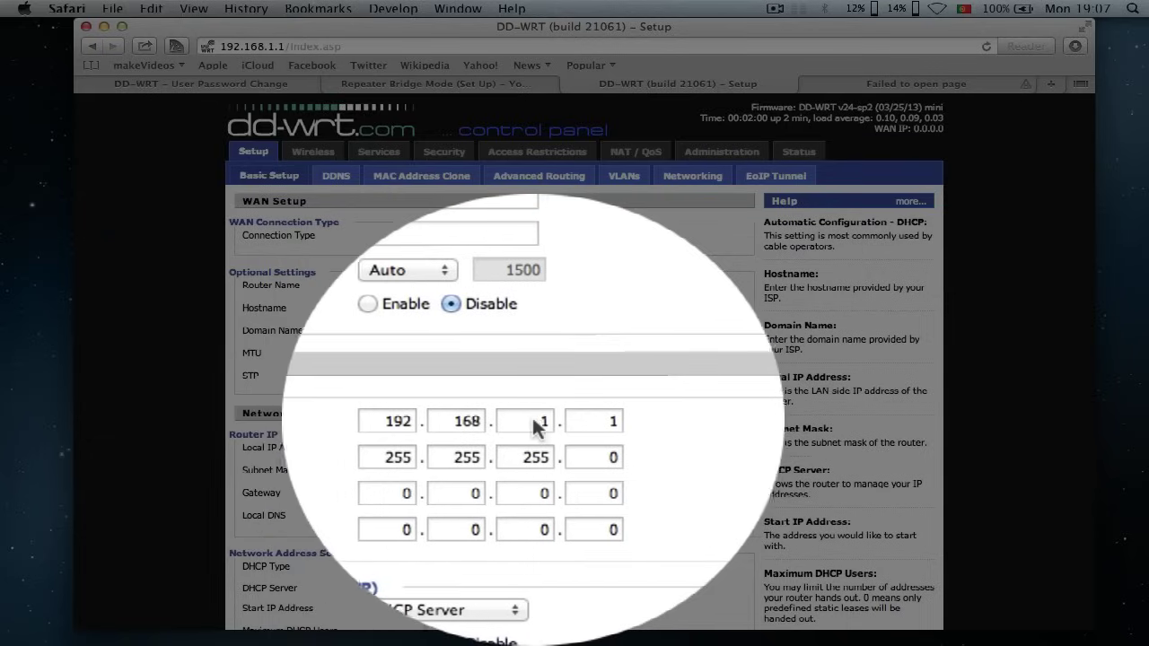
- Change the Local IP Address to 192.168.0.2
{"action": "left_click", "coordinate": [537, 448]}
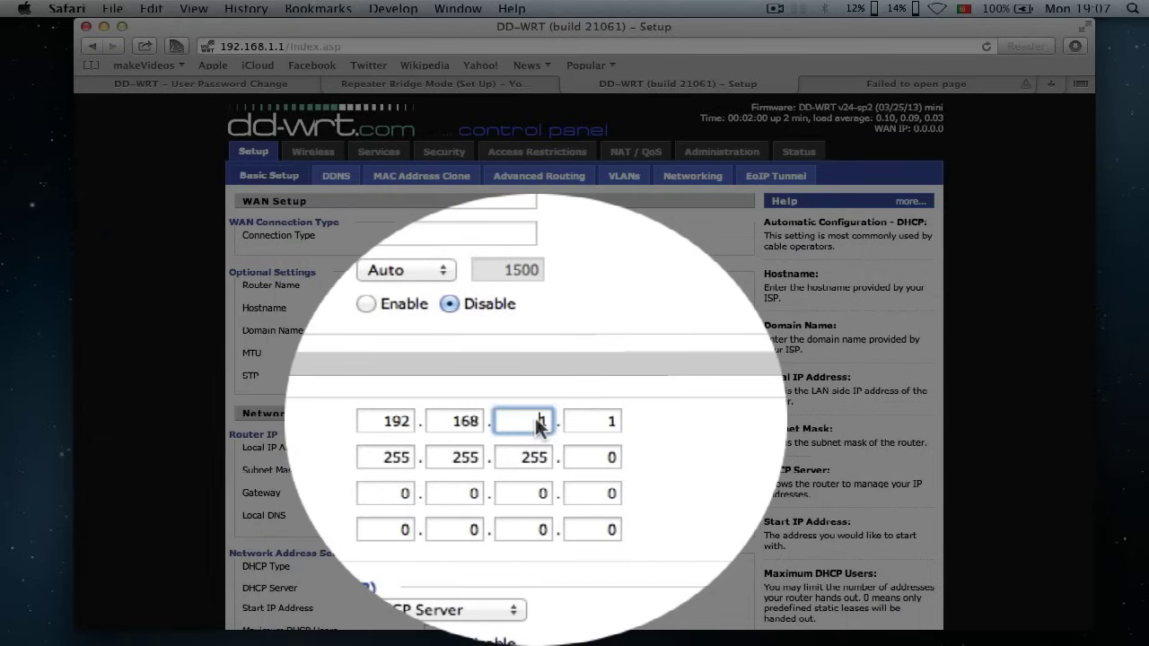
{"action": "key", "text": "BackSpace"}
{"action": "type", "text": "0"}
{"action": "key", "text": "Tab"}
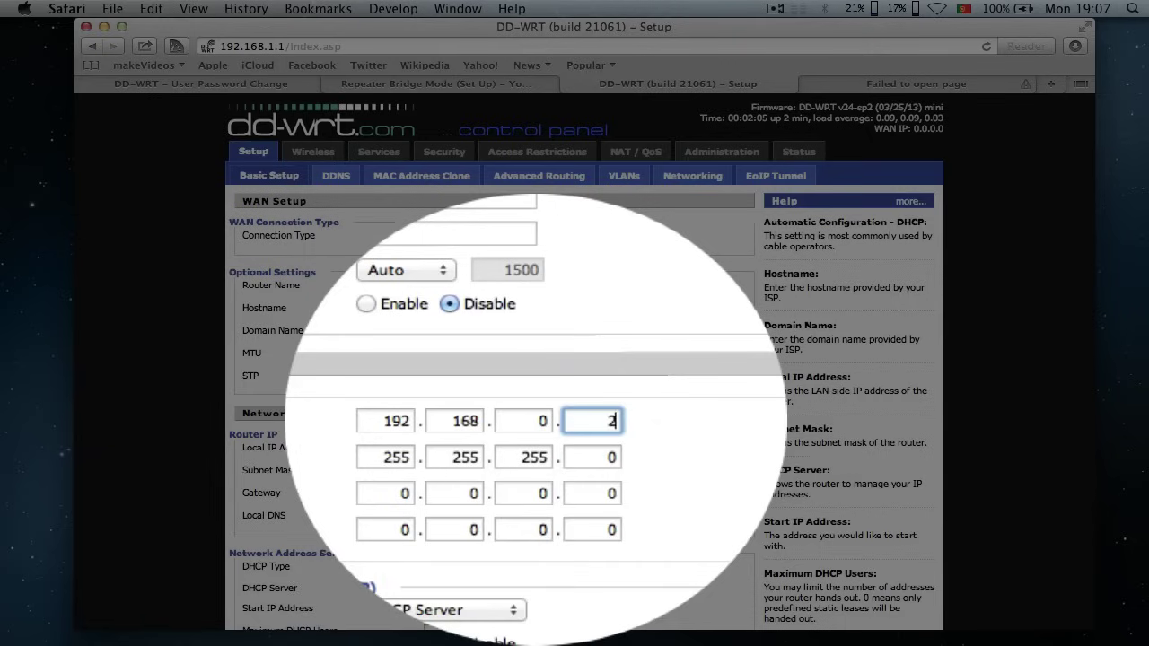
{"action": "type", "text": "2"}
{"action": "key", "text": "Tab"}
- Set the Gateway to 192.168.0.1
{"action": "left_click", "coordinate": [448, 420]}
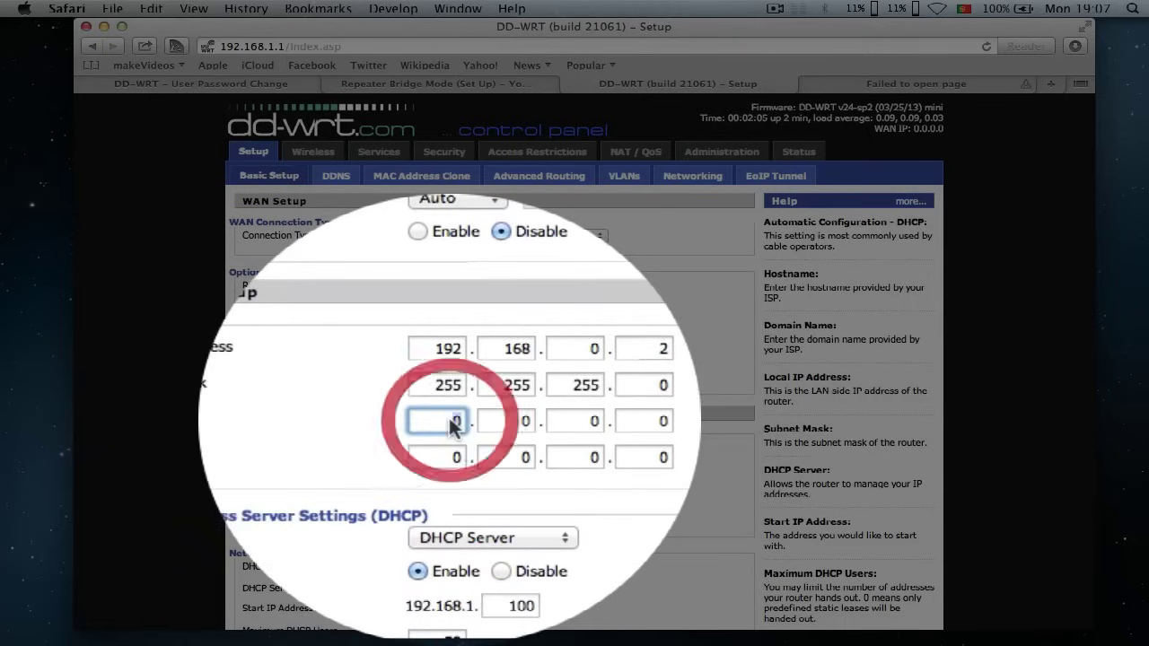
{"action": "key", "text": "BackSpace"}
{"action": "type", "text": "192"}
{"action": "key", "text": "Tab"}
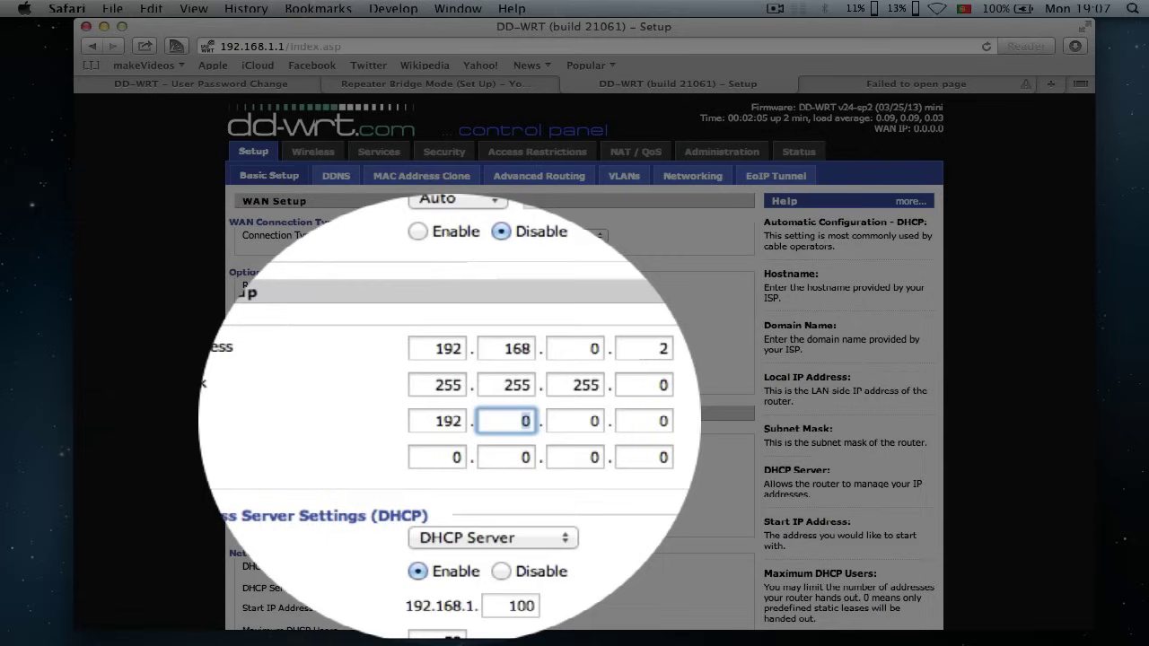
{"action": "type", "text": "168"}
{"action": "key", "text": "Tab"}
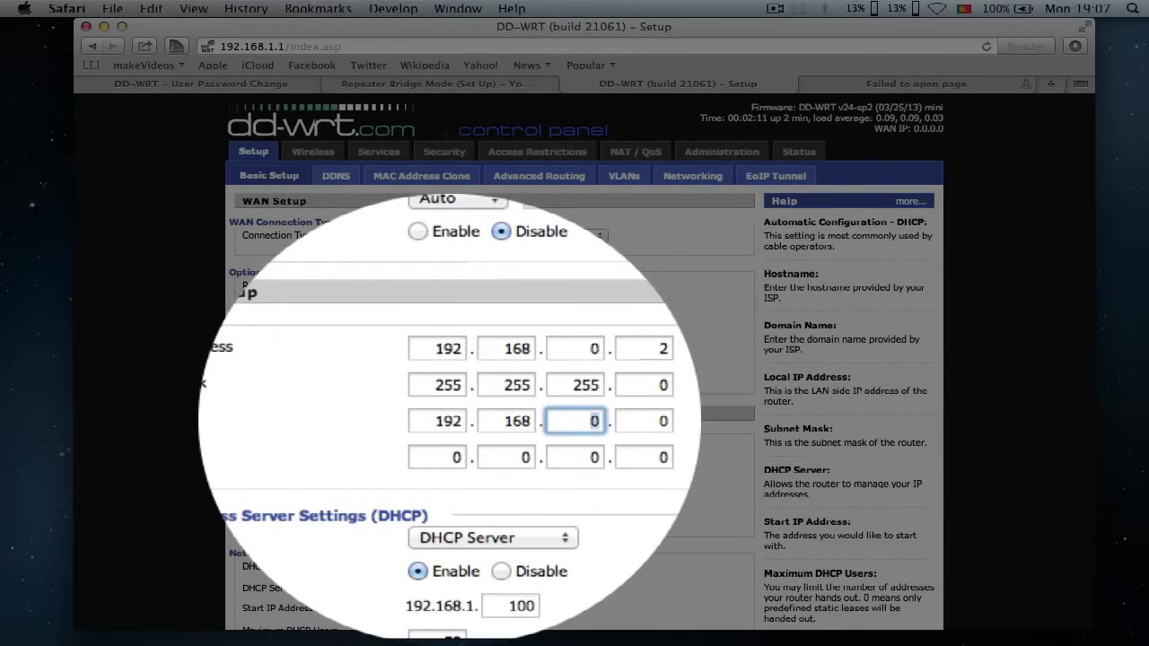
{"action": "key", "text": "Tab"}
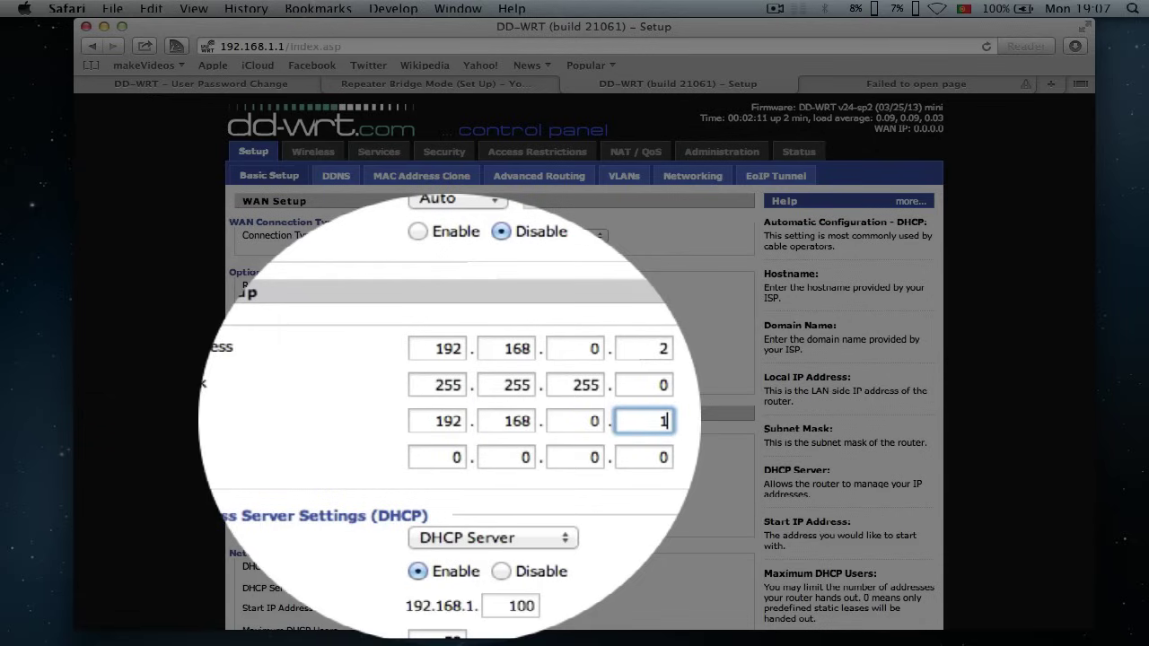
- Set the Local DNS to 192.168.0.1
{"action": "key", "text": "Tab"}
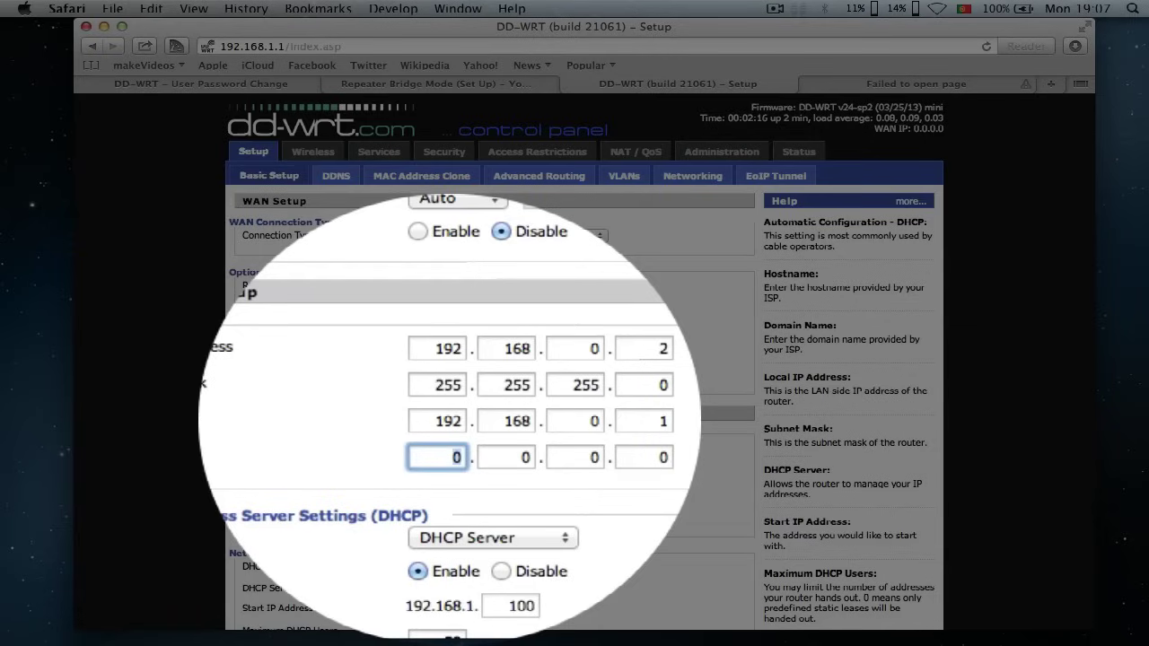
{"action": "type", "text": "192"}
{"action": "key", "text": "Tab"}
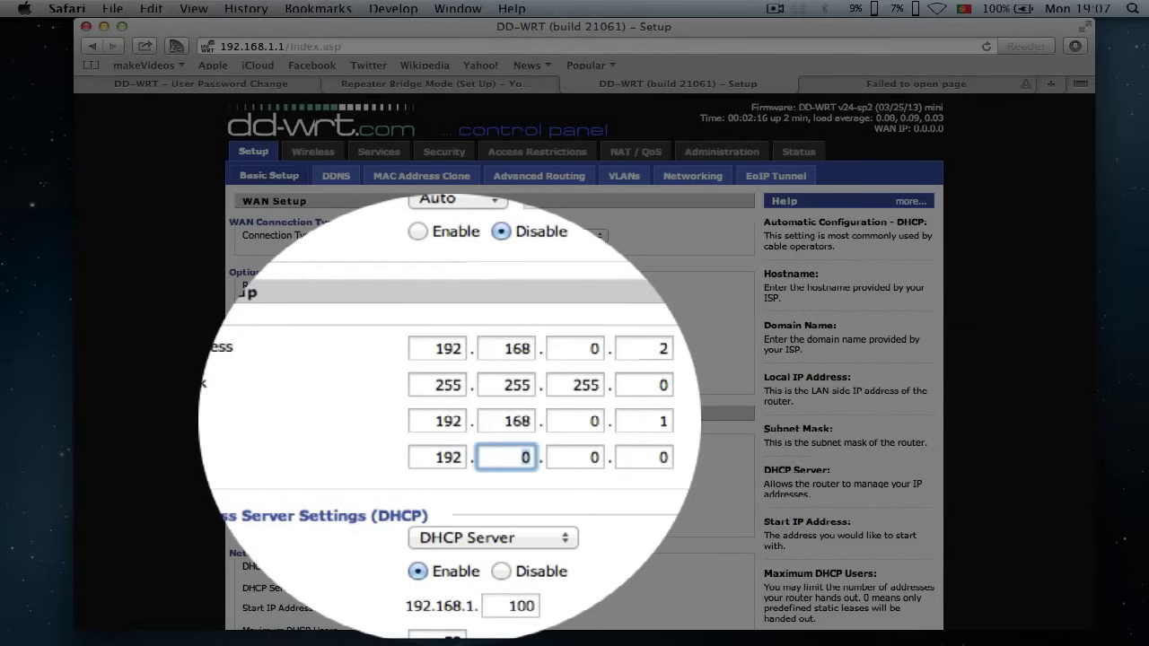
{"action": "type", "text": "168"}
{"action": "key", "text": "Tab"}
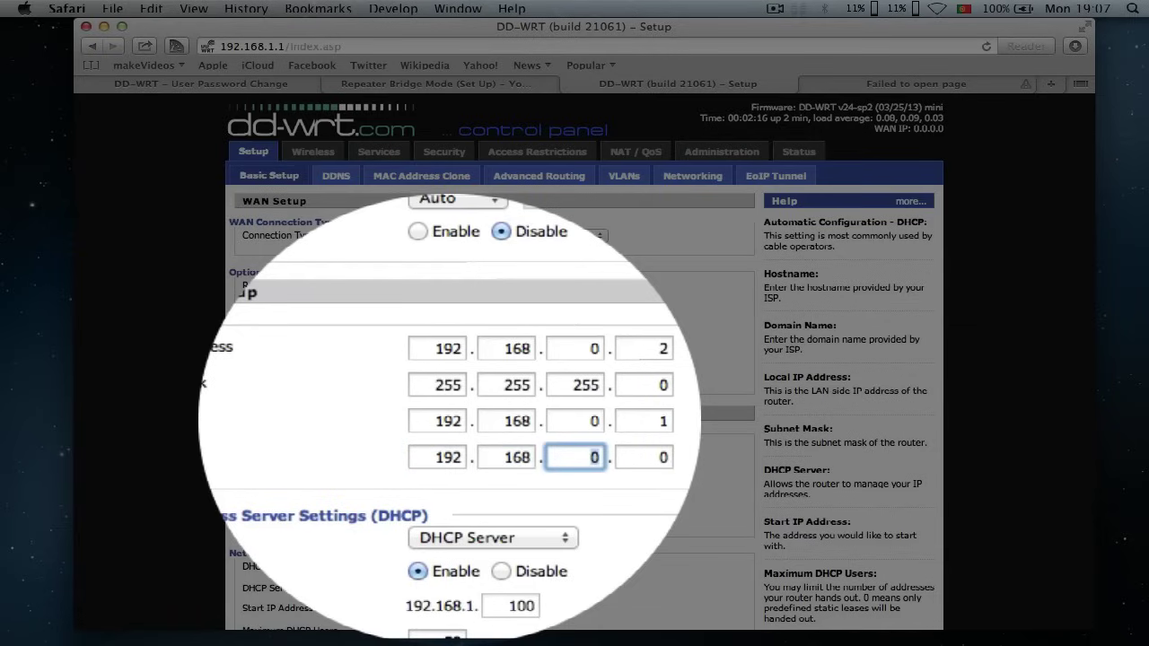
{"action": "key", "text": "Tab"}
{"action": "type", "text": "1"}
{"action": "key", "text": "Tab"}
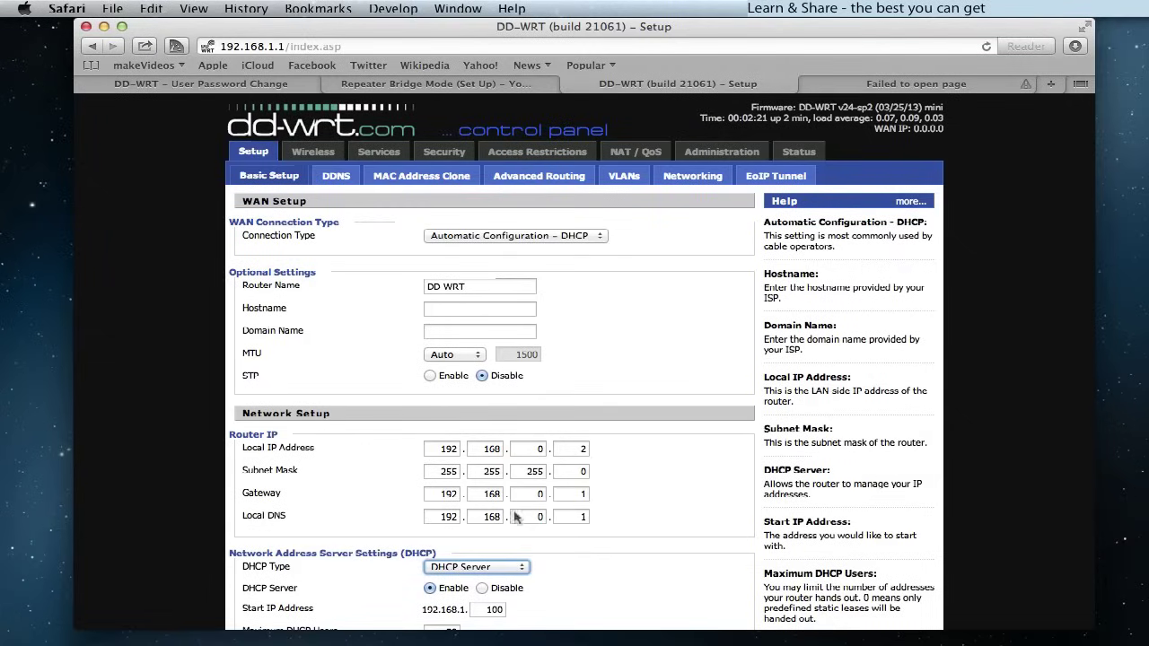
- Save Basic Setup with local IP 192.168.0.2 and gateway and DNS 192.168.0.1
{"action": "scroll", "coordinate": [516, 517], "scroll_direction": "down", "scroll_amount": 5}
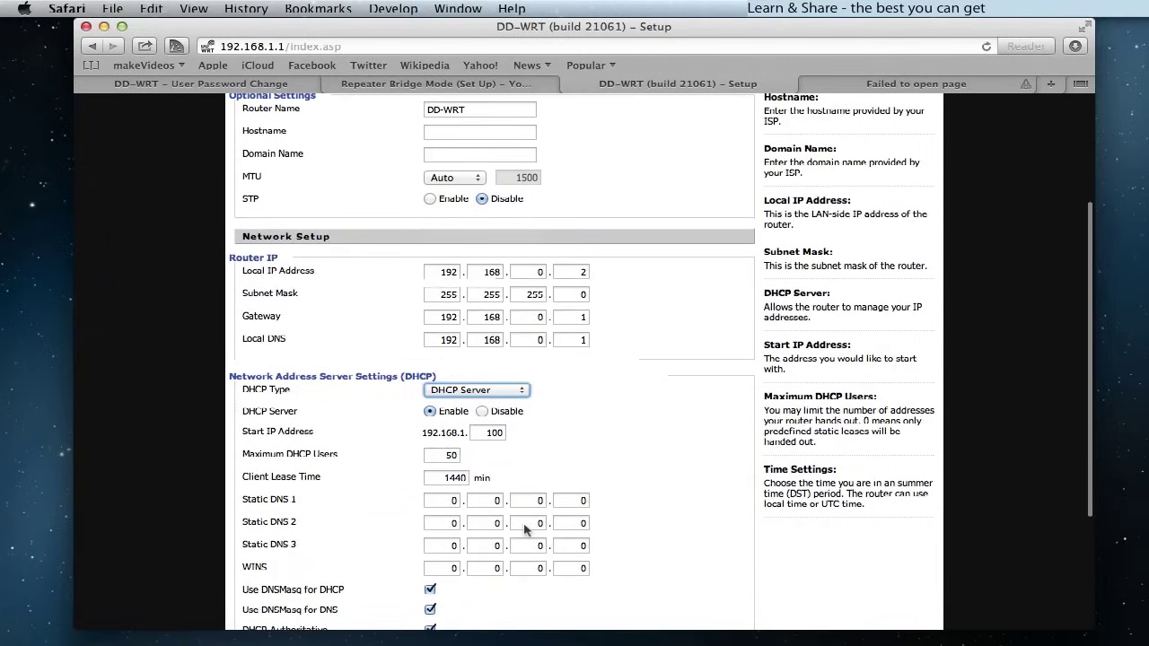
{"action": "scroll", "coordinate": [525, 529], "scroll_direction": "down", "scroll_amount": 5}
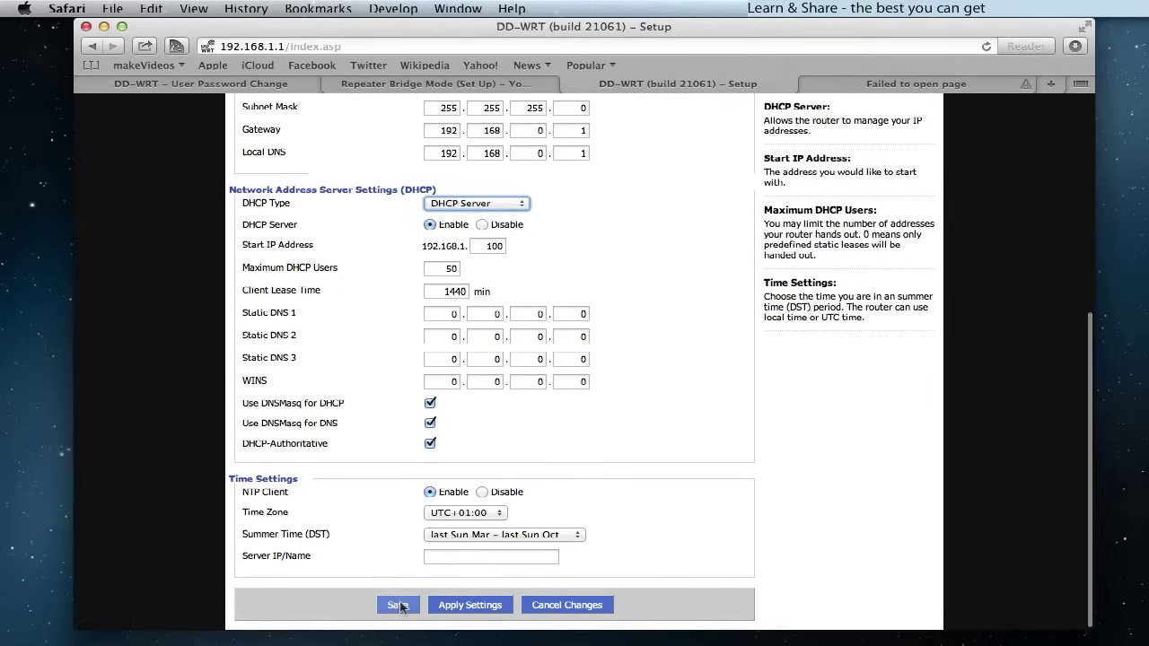
{"action": "left_click", "coordinate": [397, 605]}
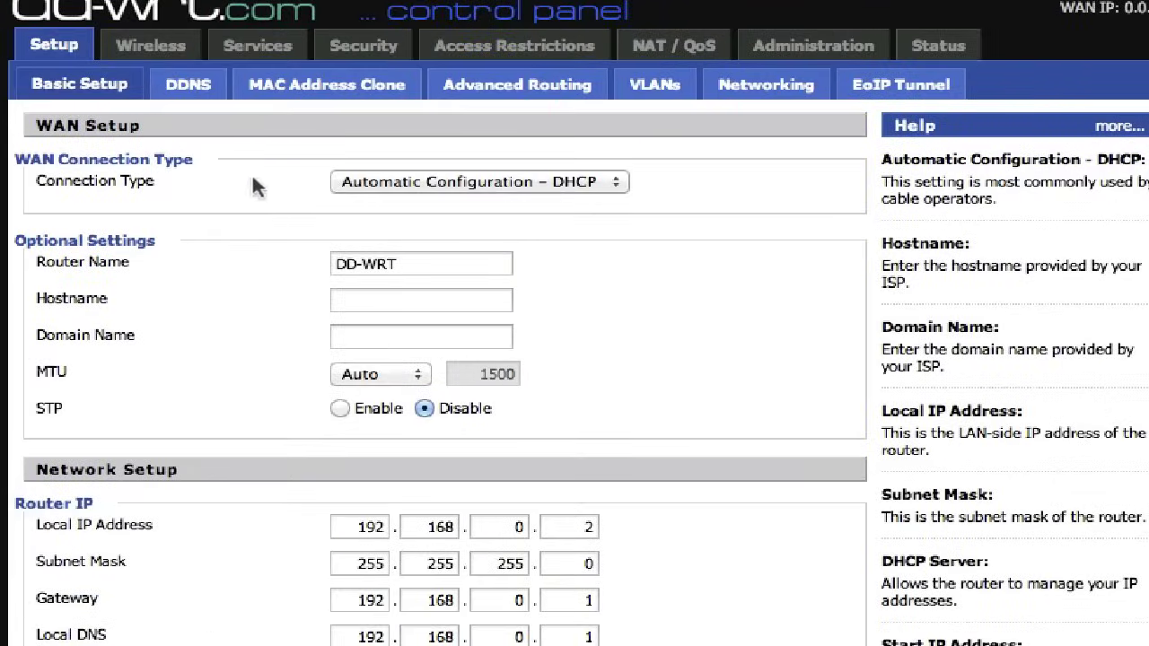
- In Wireless Basic Settings, choose Repeater Bridge mode and keep the network mode on Mixed
{"action": "left_click", "coordinate": [158, 41]}
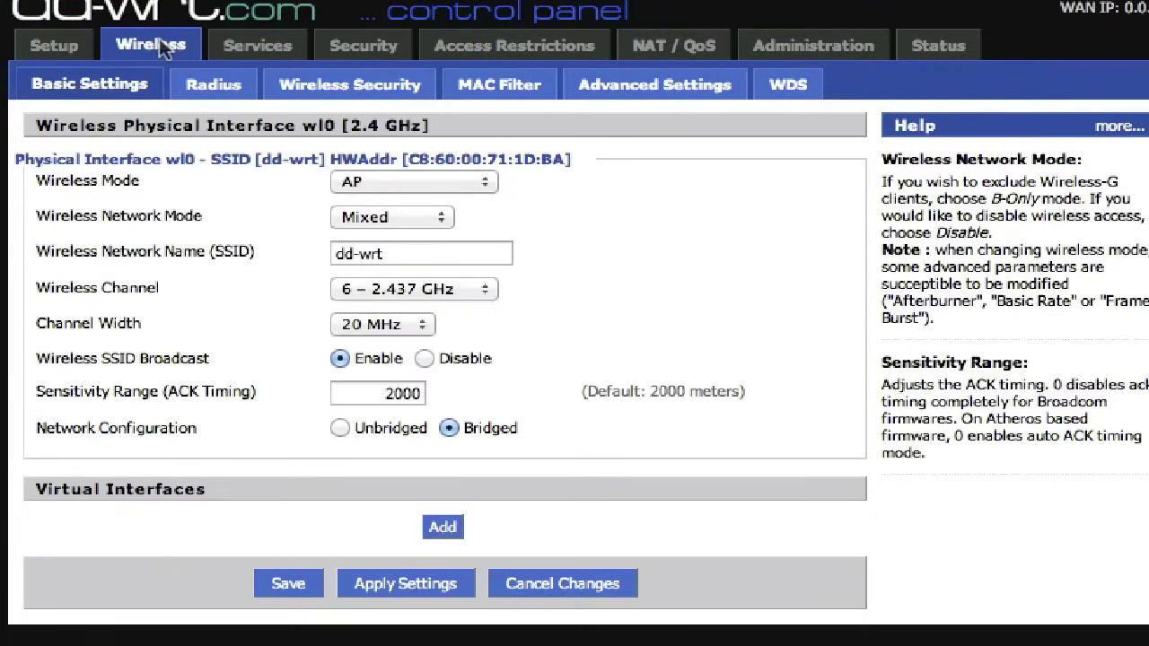
{"action": "left_click", "coordinate": [485, 183]}
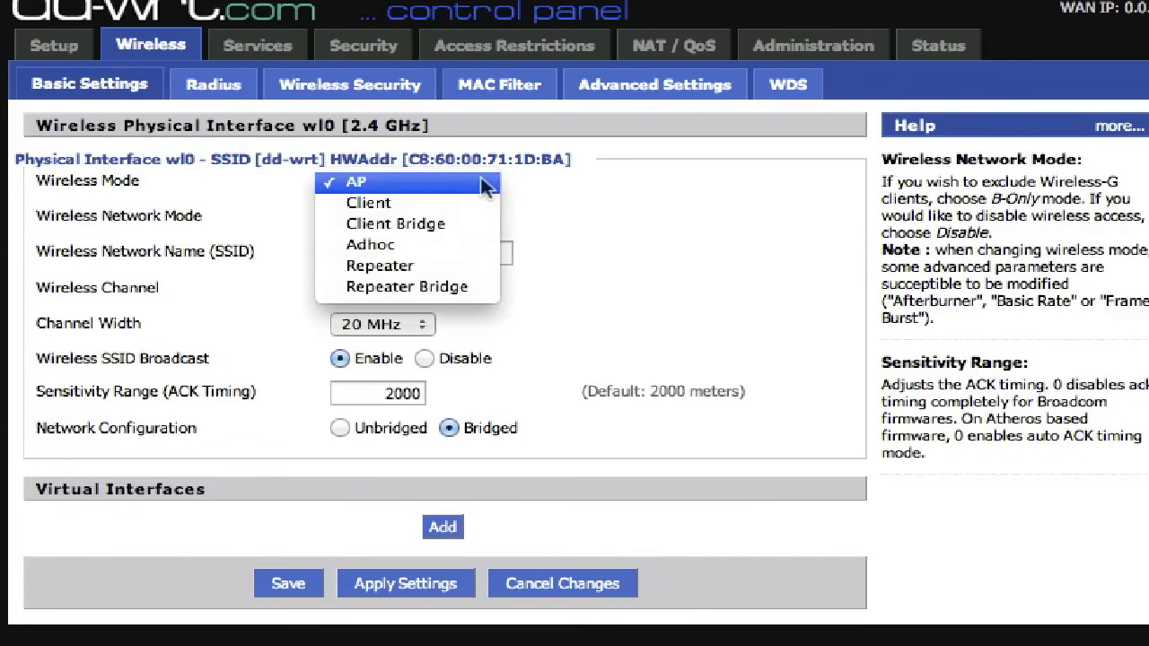
{"action": "left_click", "coordinate": [445, 287]}
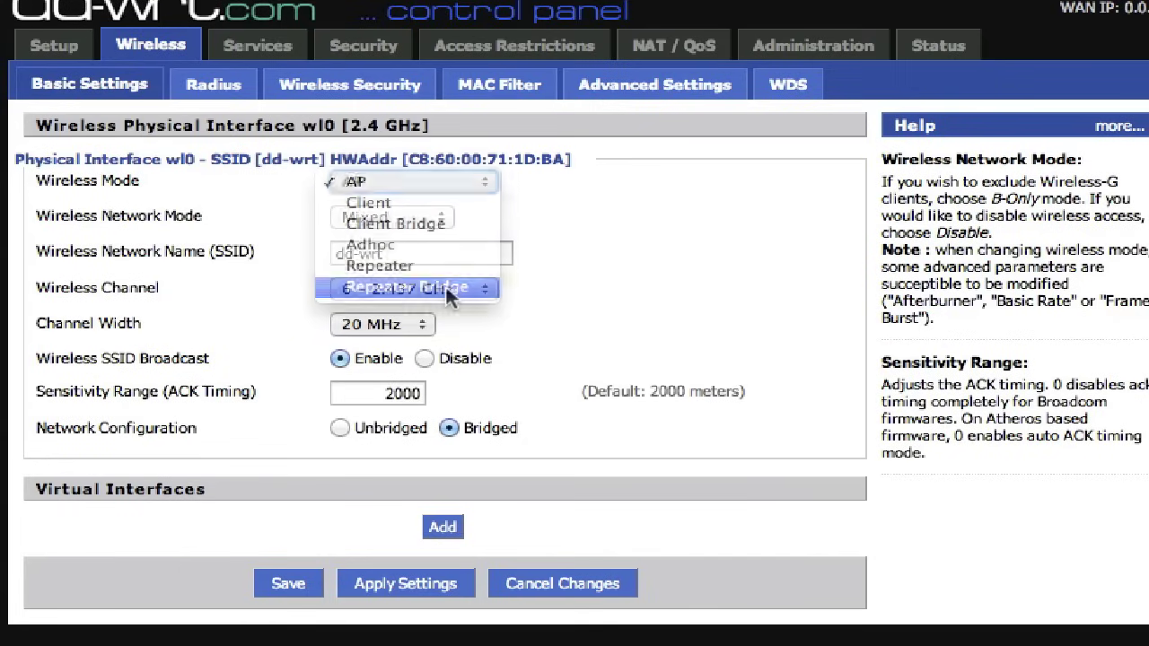
{"action": "left_click", "coordinate": [445, 219]}
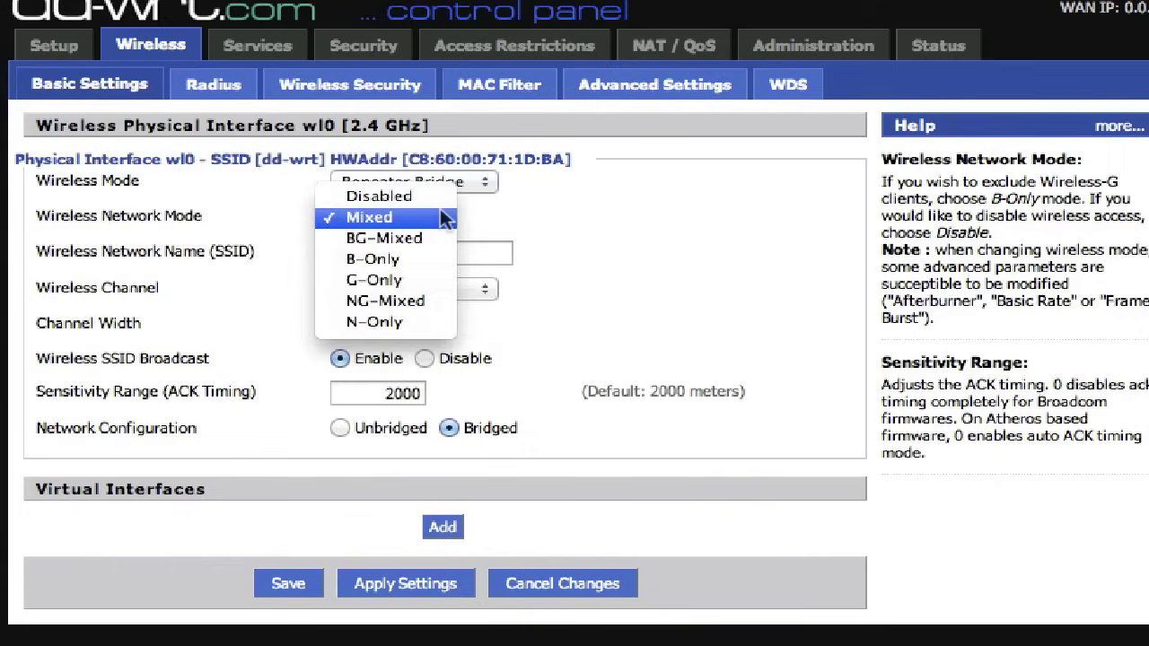
{"action": "left_click", "coordinate": [416, 299]}
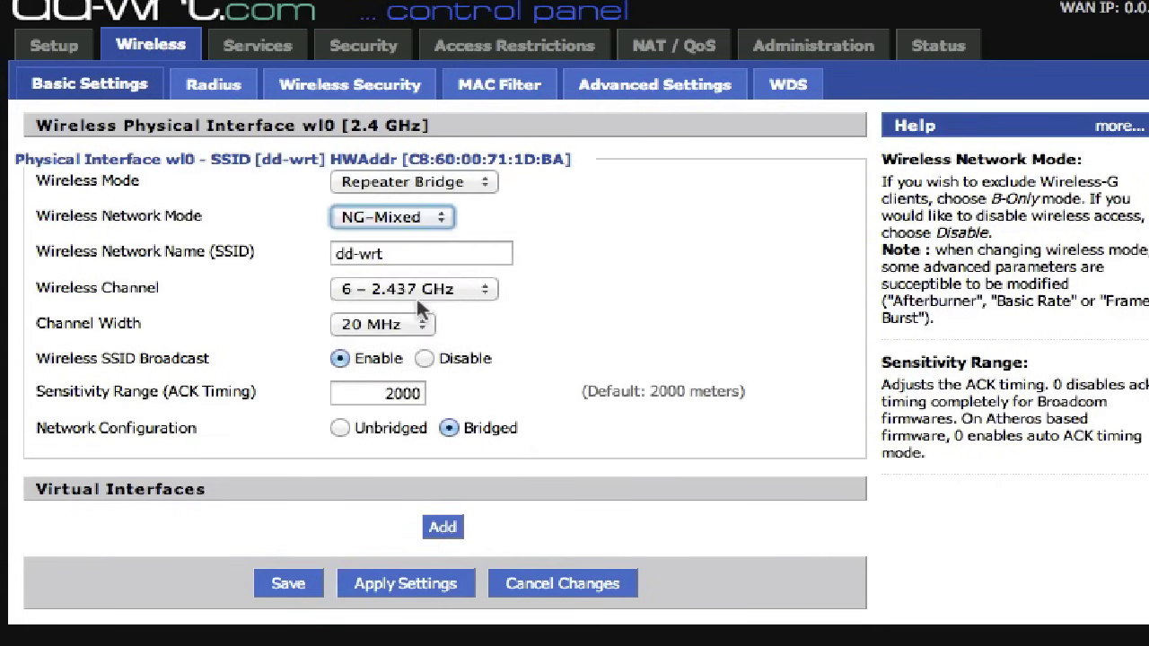
{"action": "left_click", "coordinate": [441, 222]}
{"action": "left_click", "coordinate": [411, 132]}
- Name the wireless network R1, set channel and channel width to Auto, and save
{"action": "triple_click", "coordinate": [411, 251]}
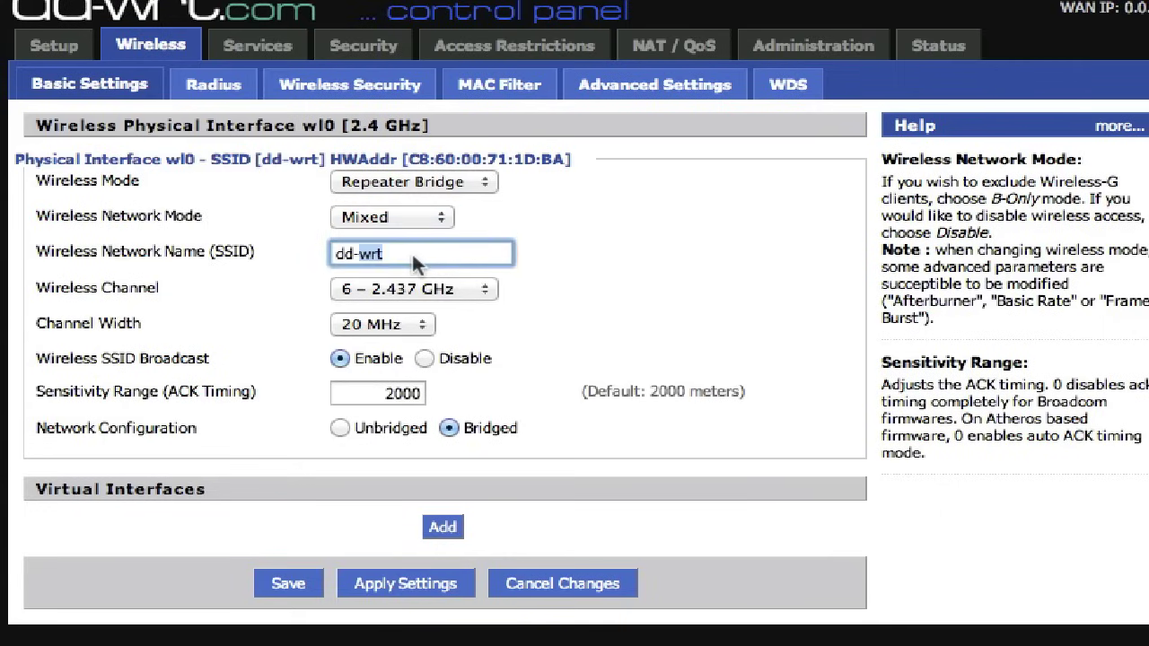
{"action": "type", "text": "d"}
{"action": "type", "text": "1"}
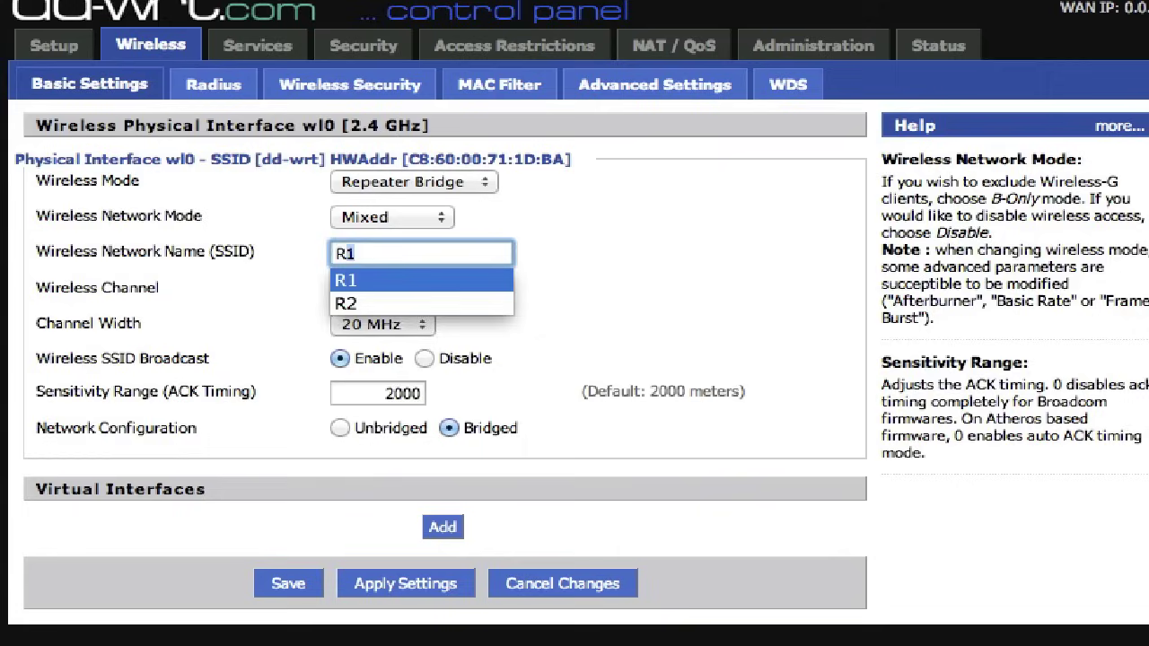
{"action": "key", "text": "Tab"}
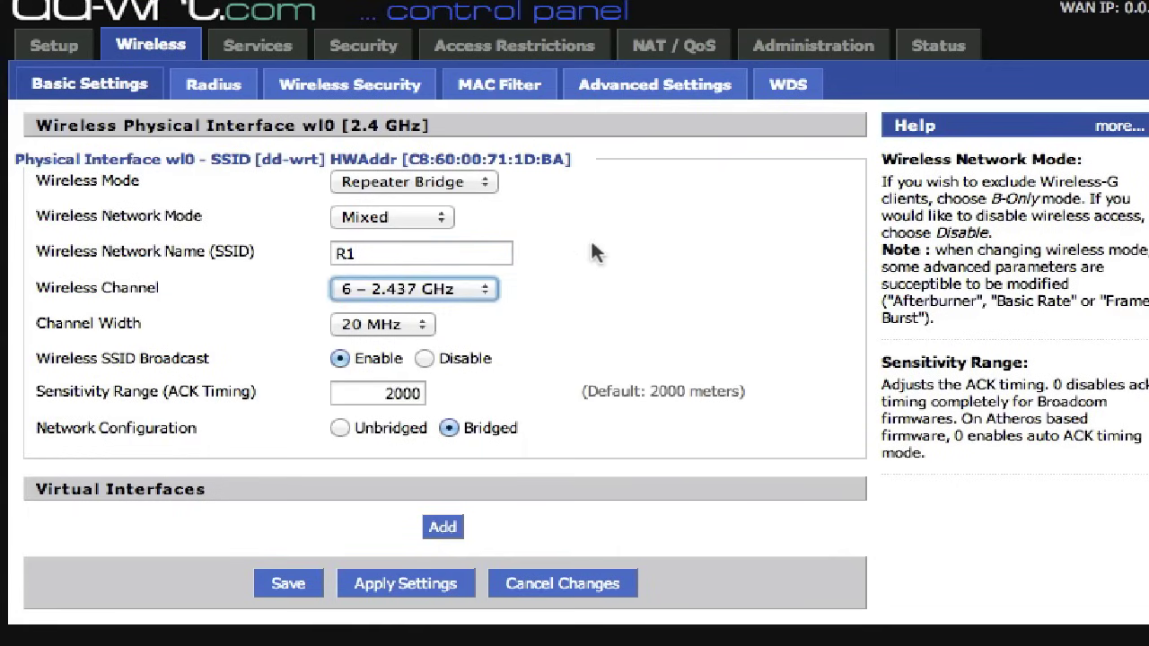
{"action": "left_click", "coordinate": [486, 289]}
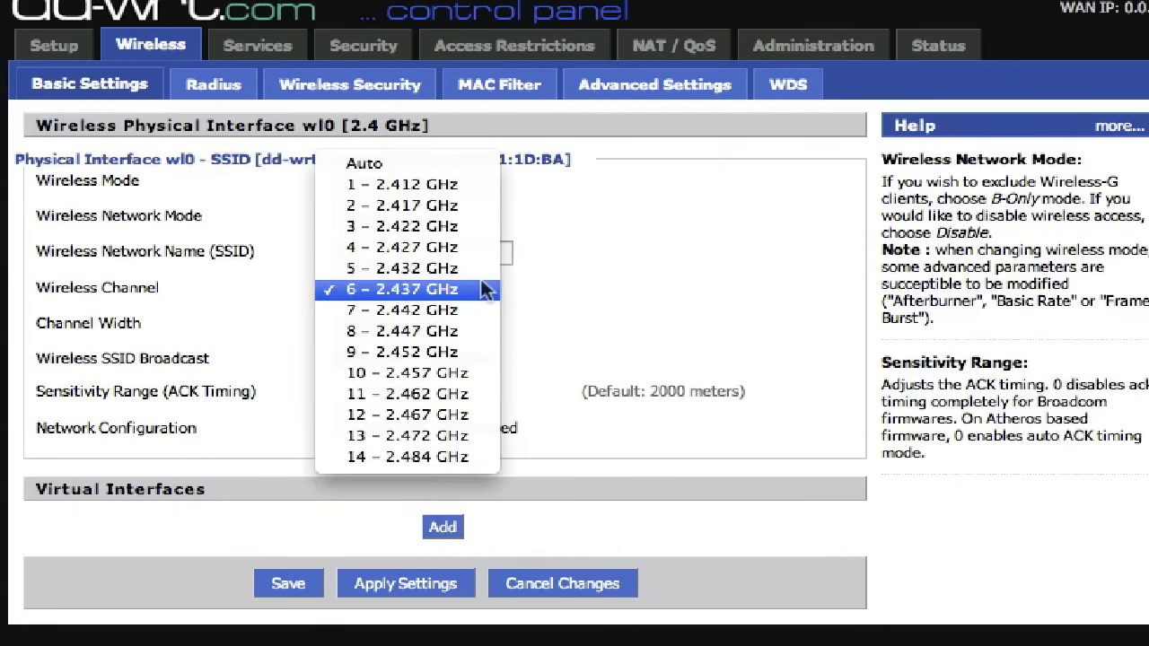
{"action": "left_click", "coordinate": [372, 163]}
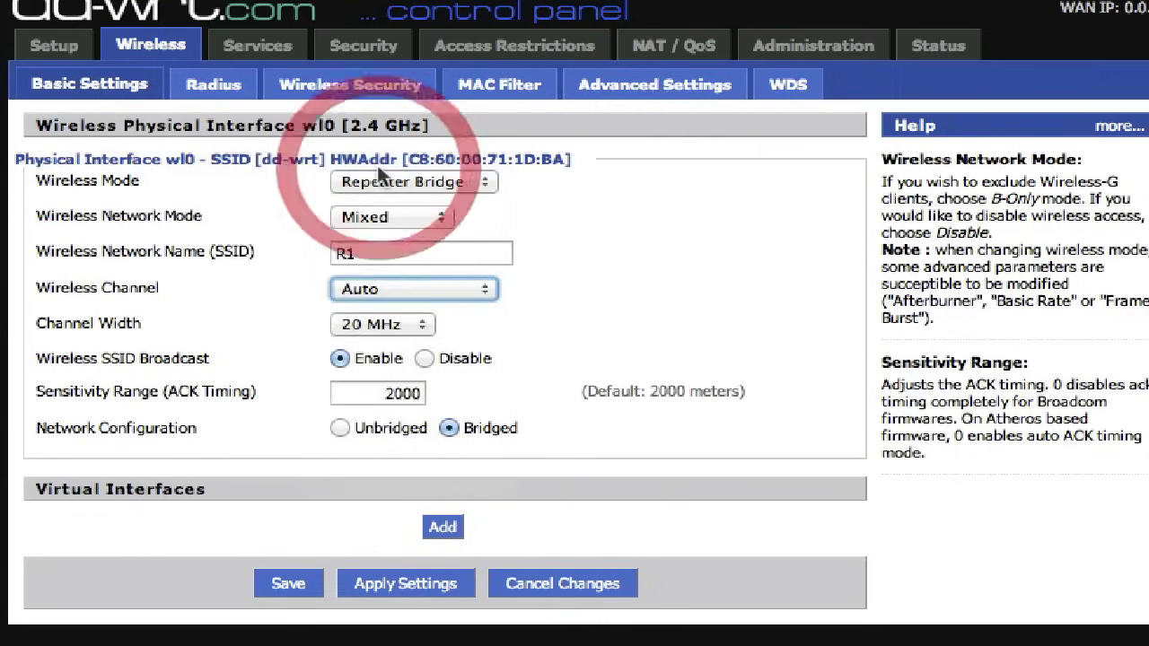
{"action": "left_click", "coordinate": [422, 325]}
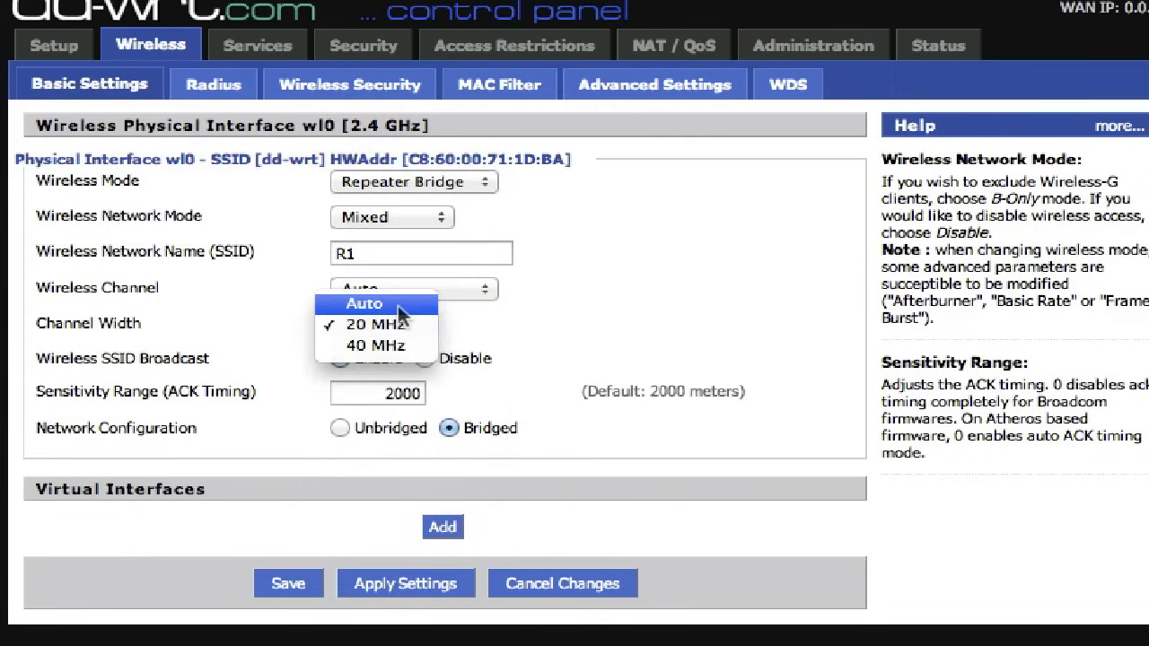
{"action": "left_click", "coordinate": [397, 305]}
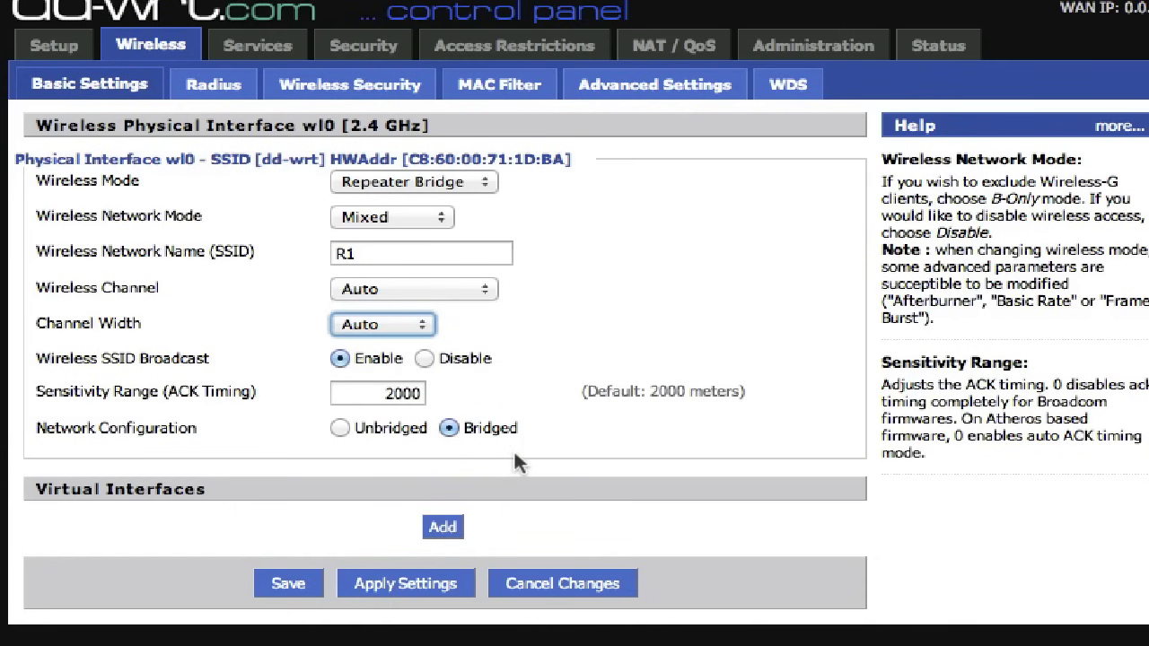
{"action": "left_click", "coordinate": [295, 581]}
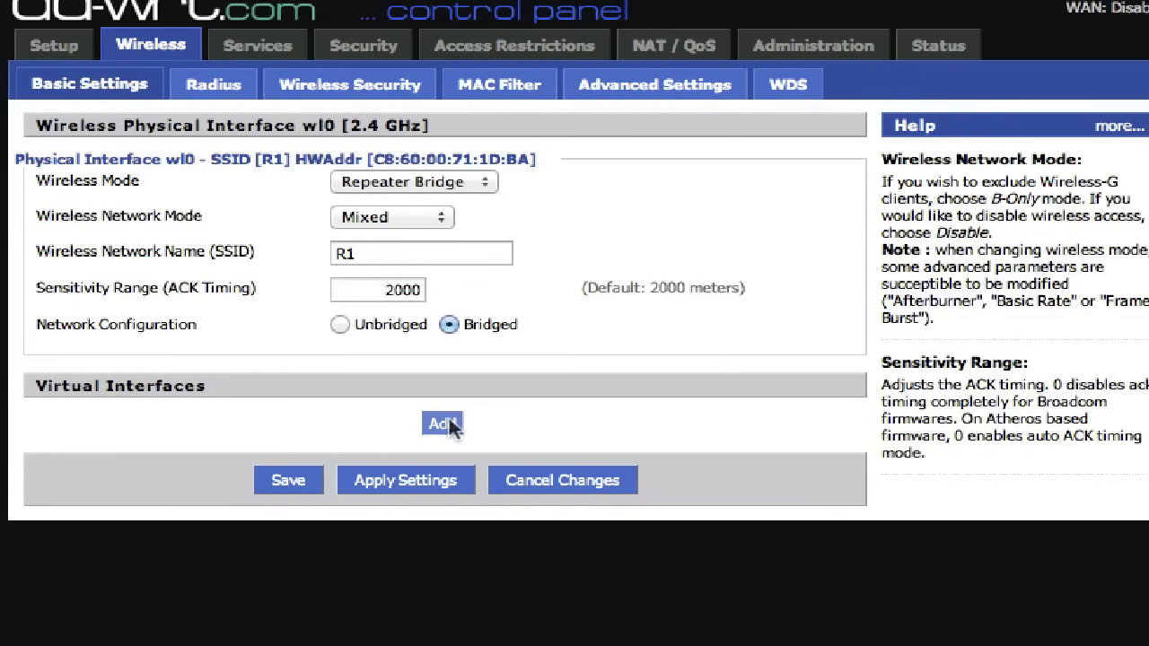
- Add virtual interface wl0.1 with network name R2 and save it
{"action": "left_click", "coordinate": [449, 425]}
{"action": "left_click", "coordinate": [408, 444]}
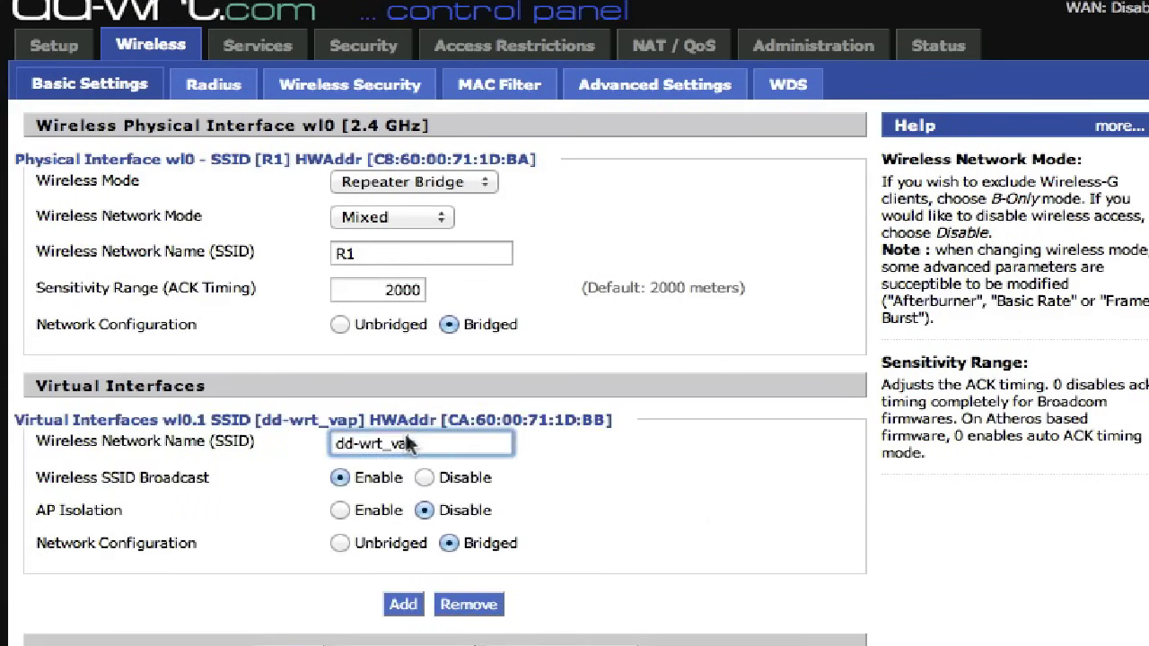
{"action": "triple_click", "coordinate": [408, 444]}
{"action": "type", "text": "R2"}
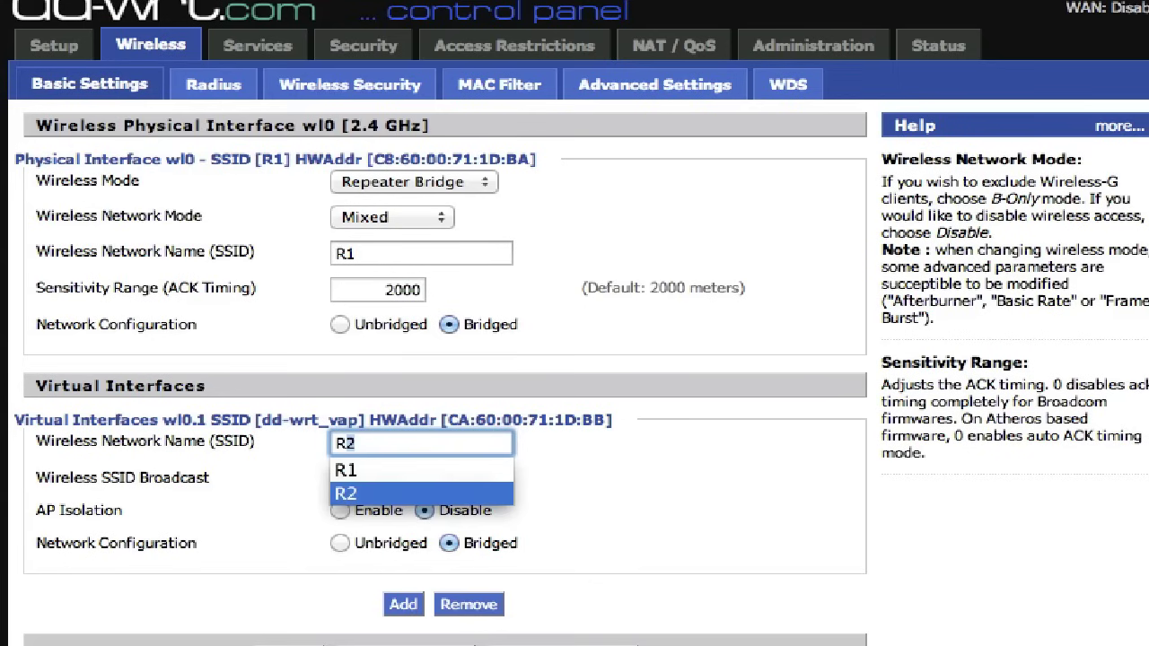
{"action": "key", "text": "Return"}
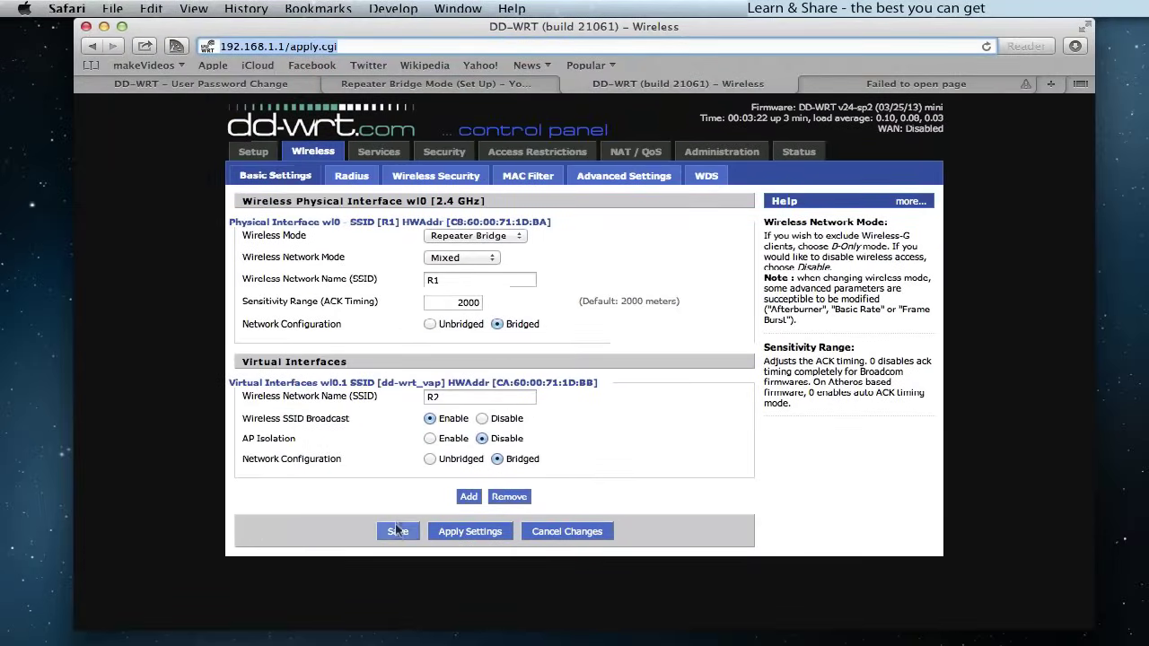
{"action": "left_click", "coordinate": [395, 528]}
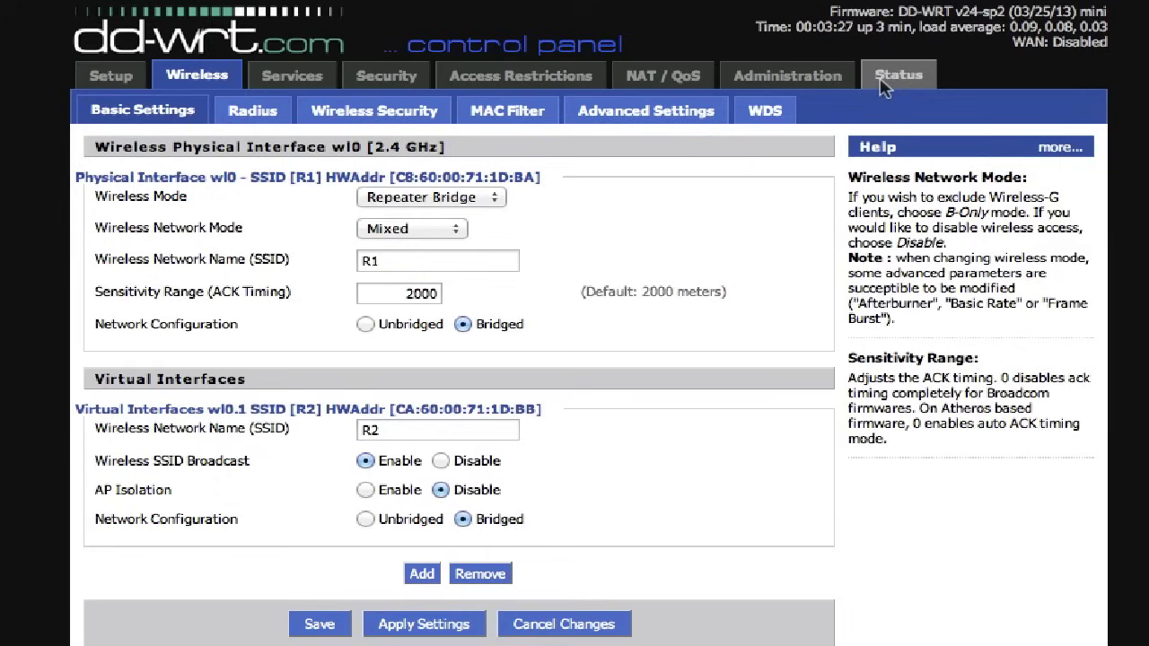
- Use the wireless status site survey to join network R1 as a client
{"action": "left_click", "coordinate": [895, 79]}
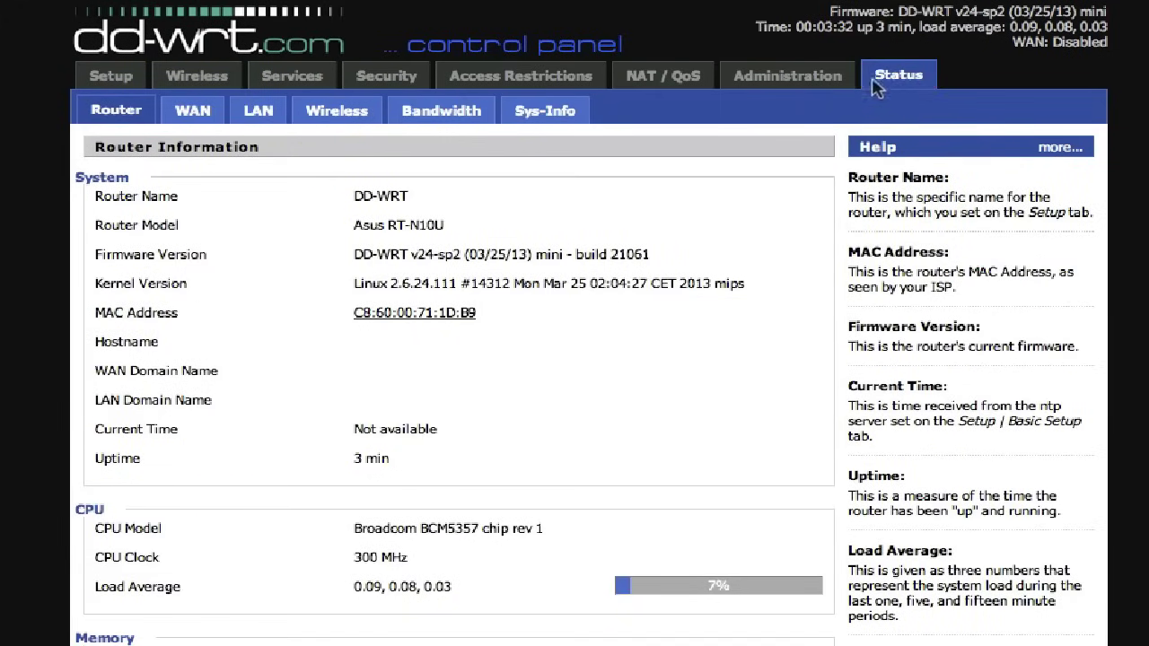
{"action": "scroll", "coordinate": [526, 379], "scroll_direction": "down", "scroll_amount": 1}
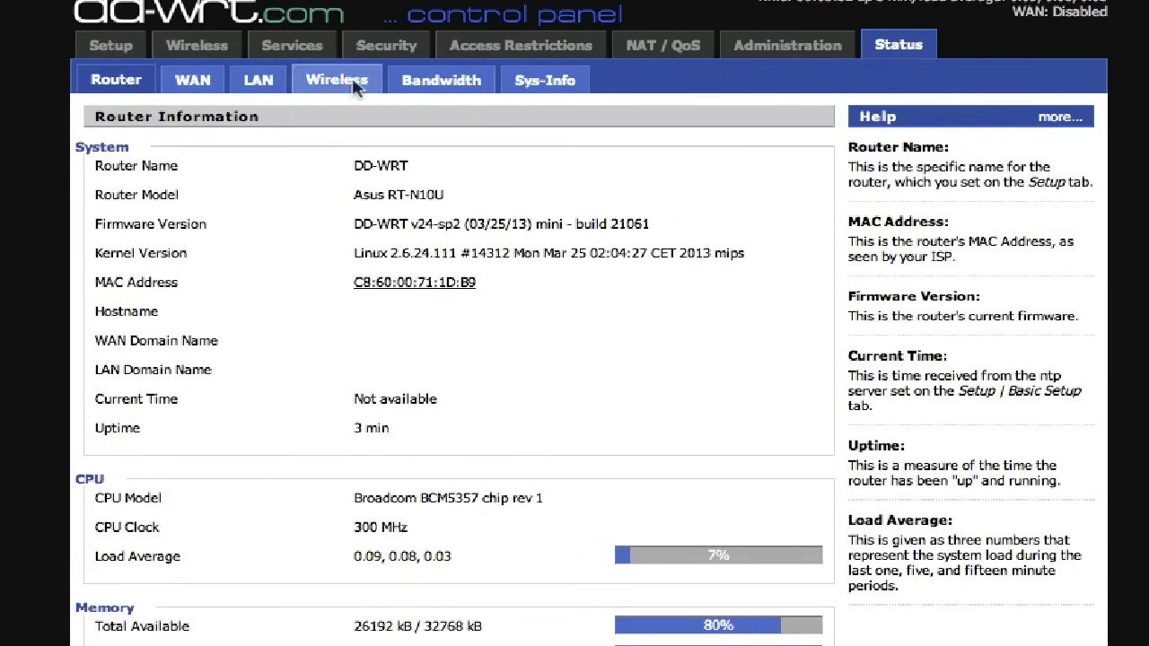
{"action": "left_click", "coordinate": [334, 83]}
{"action": "scroll", "coordinate": [442, 377], "scroll_direction": "down", "scroll_amount": 1}
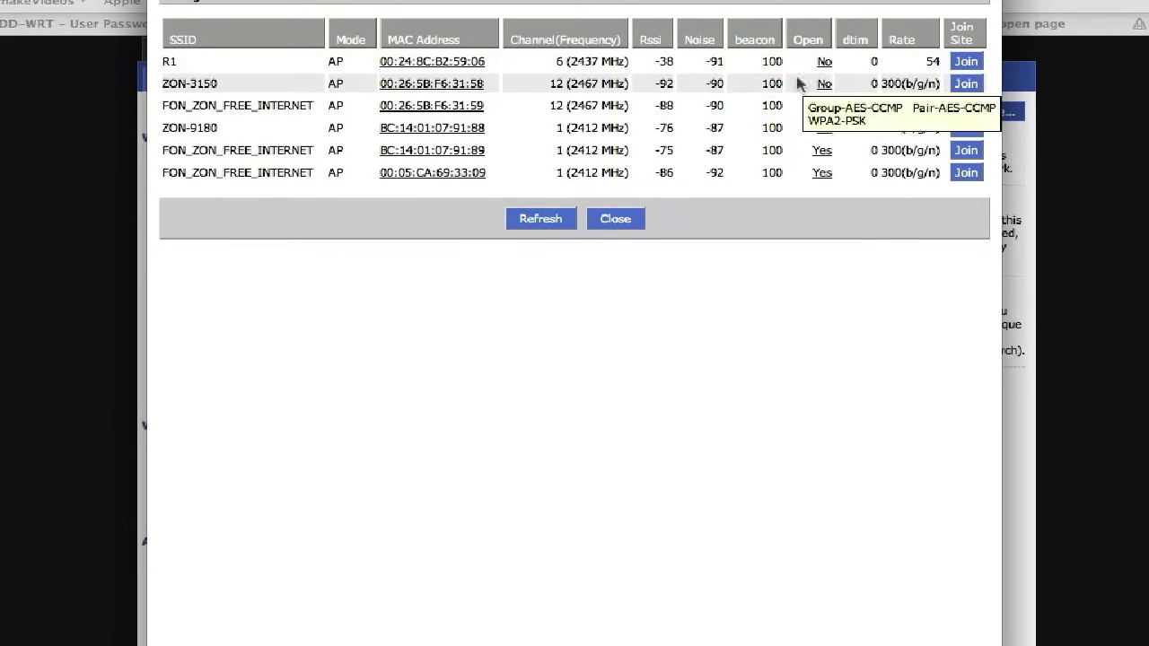
{"action": "left_click", "coordinate": [965, 64]}
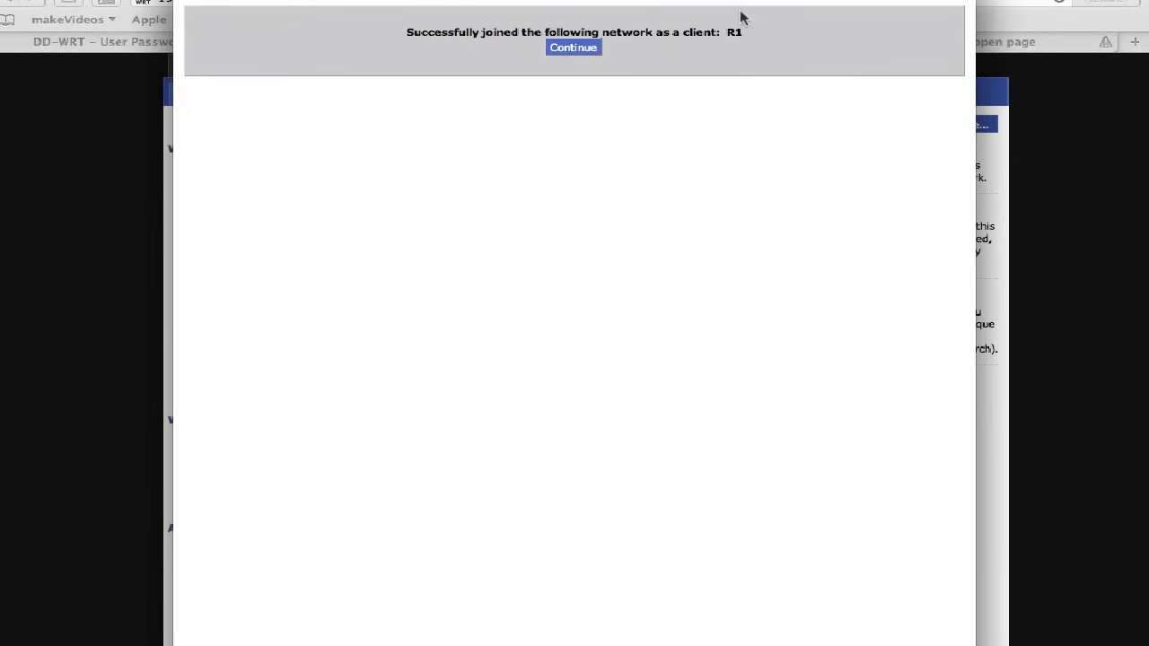
{"action": "left_click", "coordinate": [572, 46]}
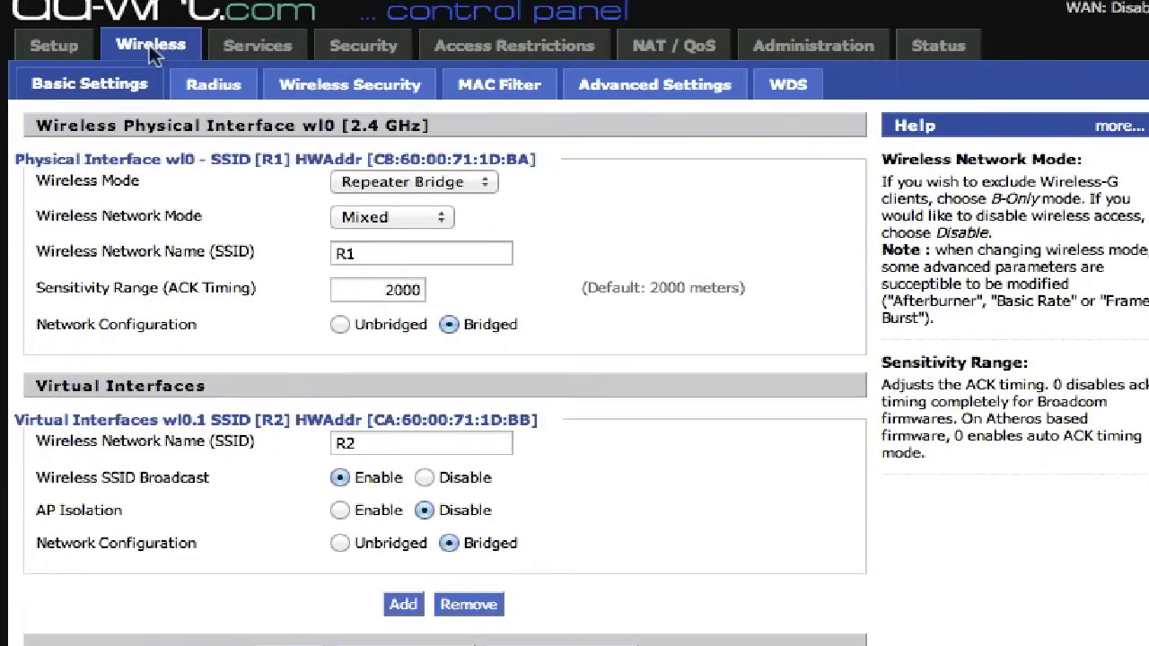
- On Wireless Security, set R1's security mode to WEP and enter the WEP key in Key 1
{"action": "left_click", "coordinate": [320, 86]}
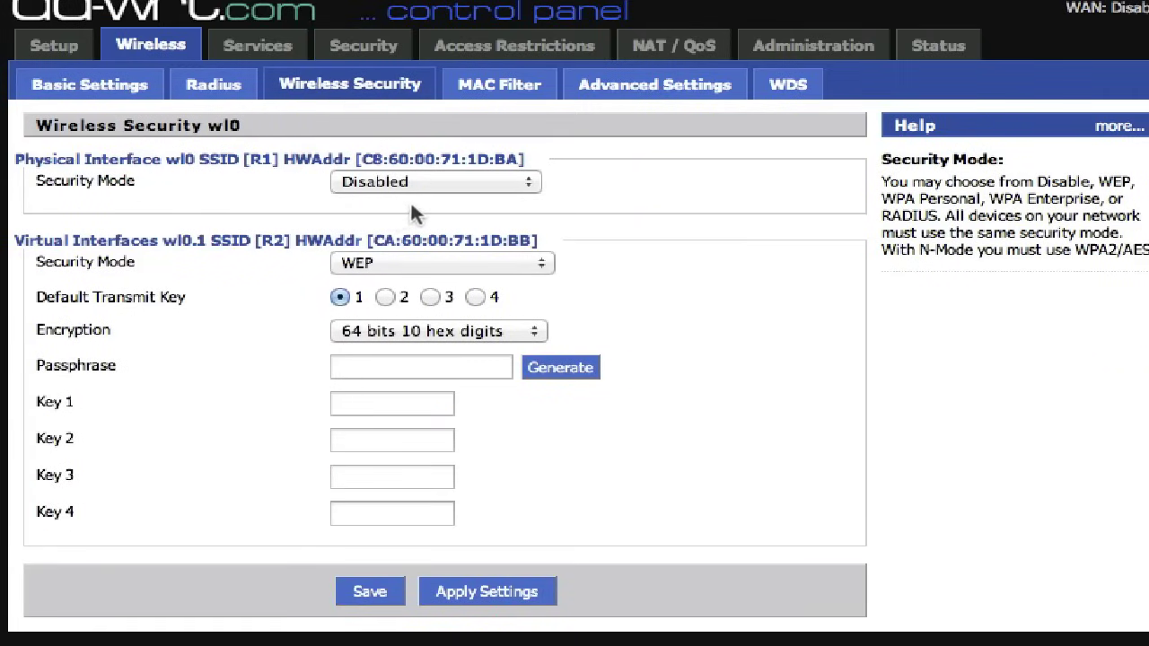
{"action": "left_click", "coordinate": [520, 183]}
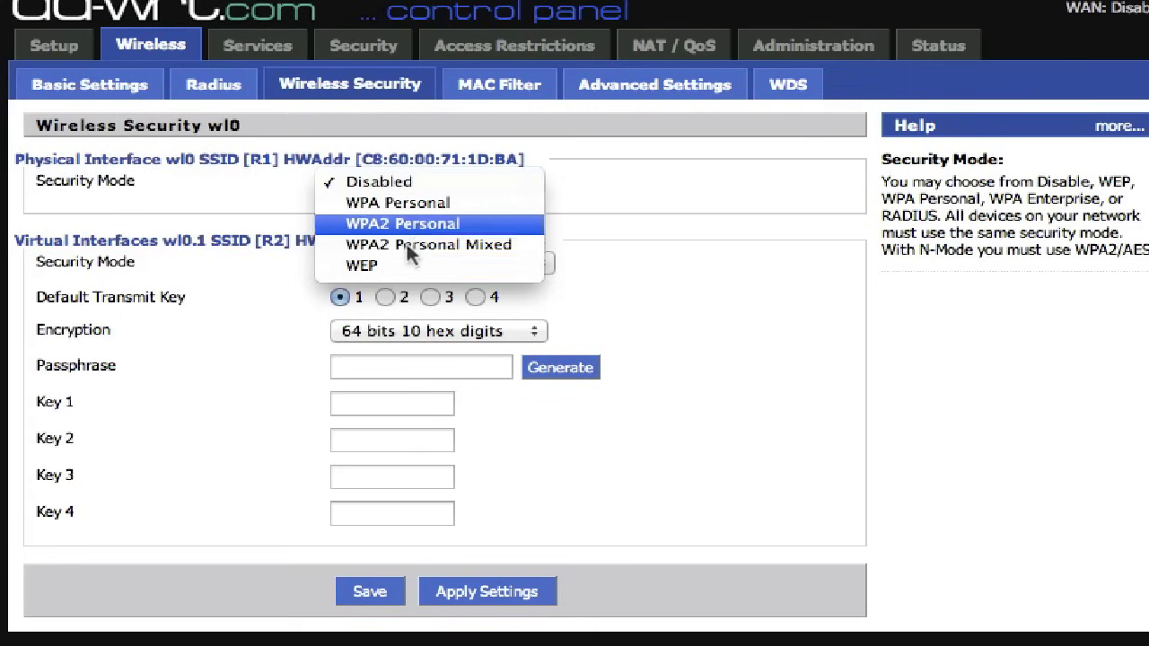
{"action": "left_click", "coordinate": [374, 266]}
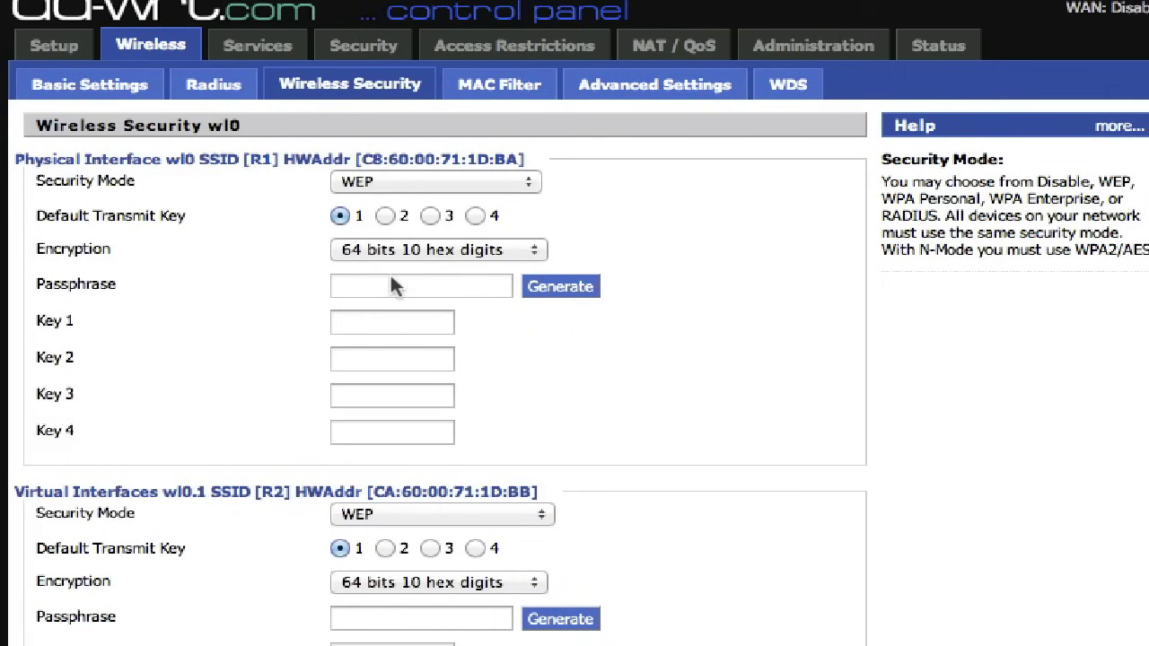
{"action": "left_click", "coordinate": [357, 320]}
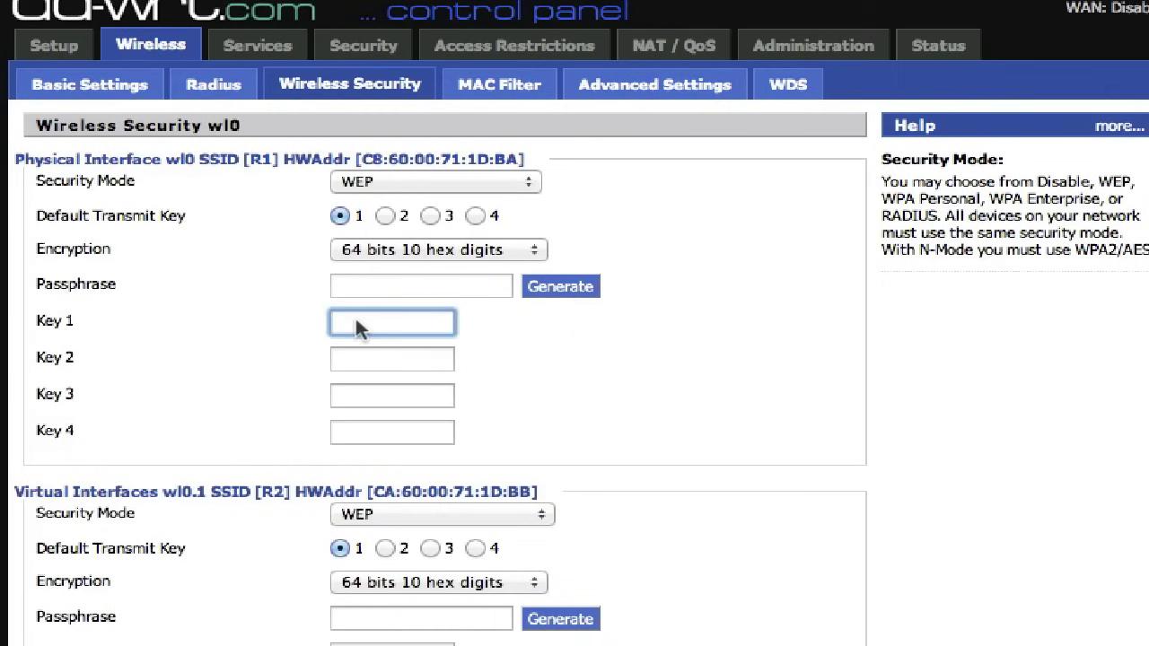
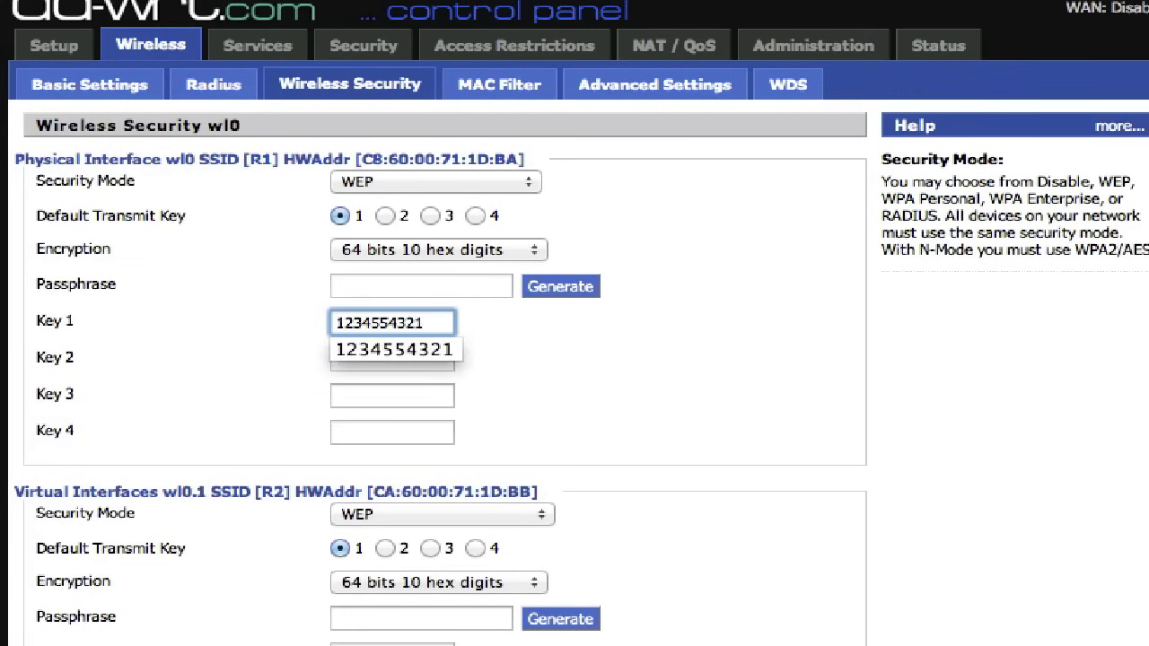
{"action": "key", "text": "Tab"}
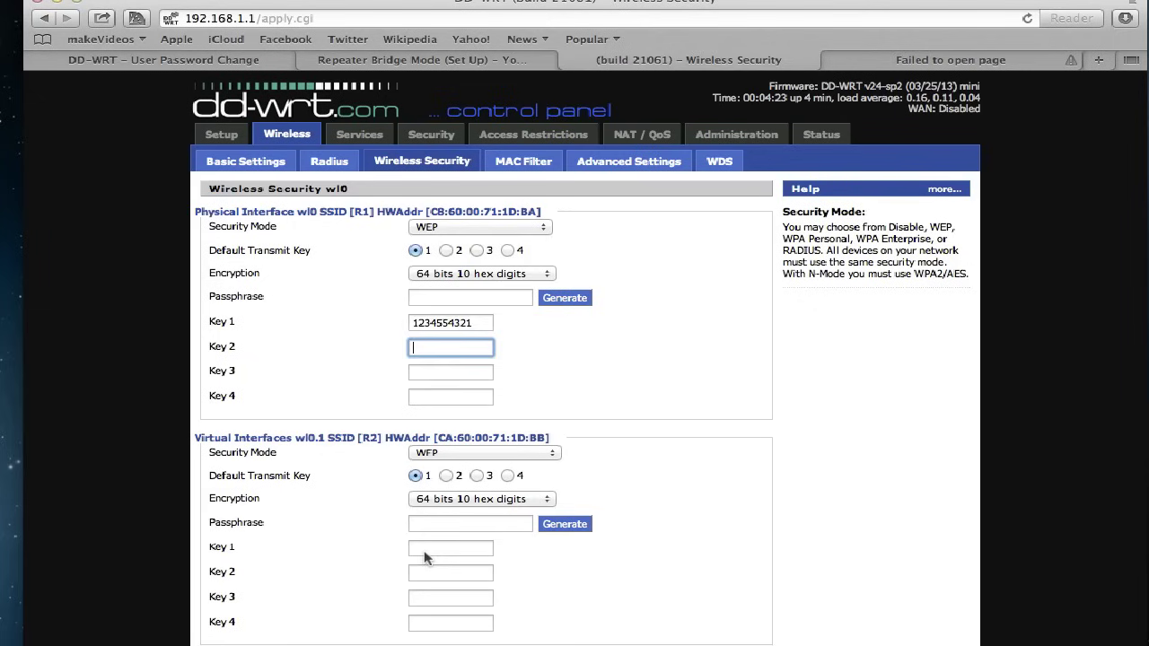
- Enter the same WEP key into R2's Key 1
{"action": "left_click", "coordinate": [426, 549]}
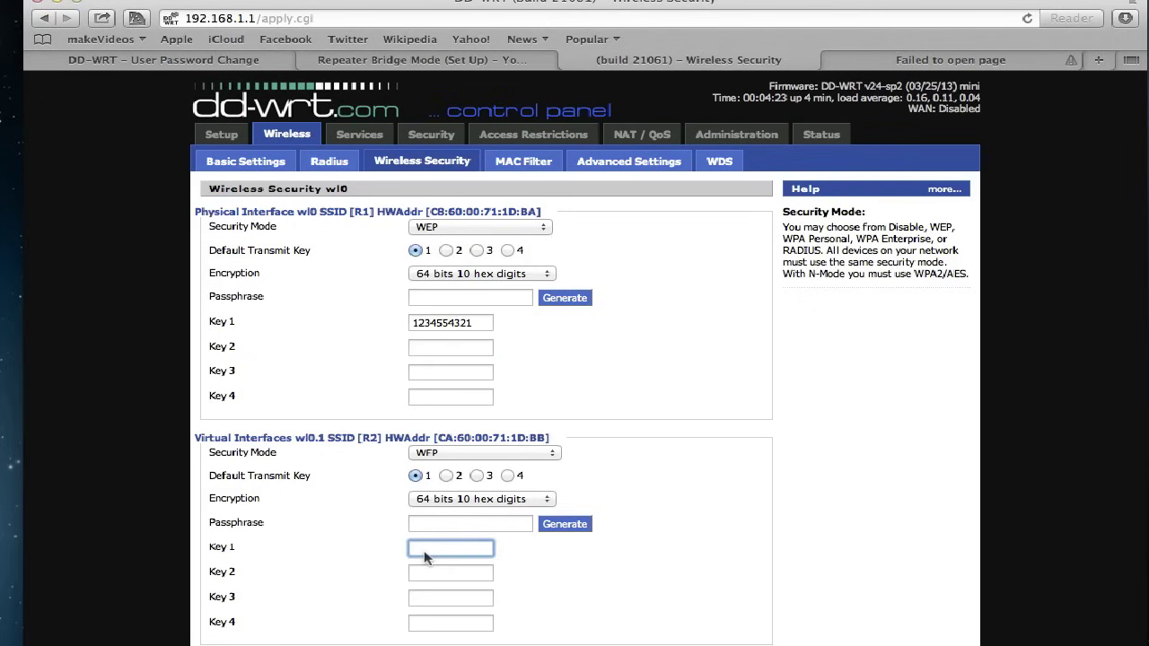
{"action": "key", "text": "Tab"}
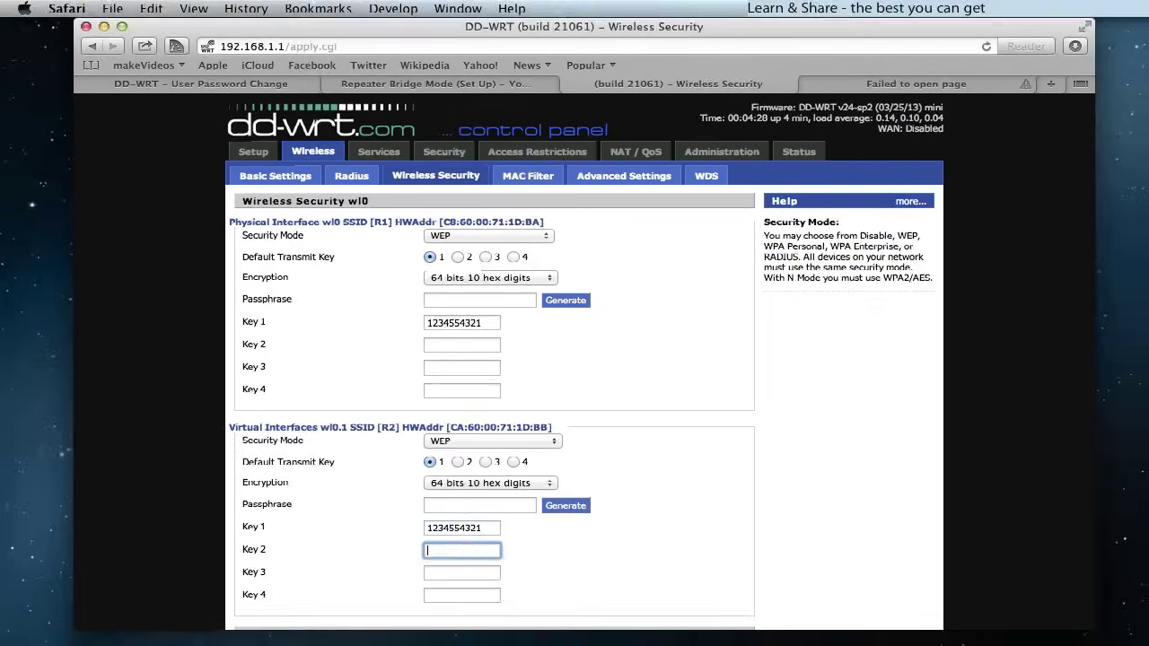
- Save the wireless security settings and apply them to the router
{"action": "scroll", "coordinate": [549, 592], "scroll_direction": "down", "scroll_amount": 2}
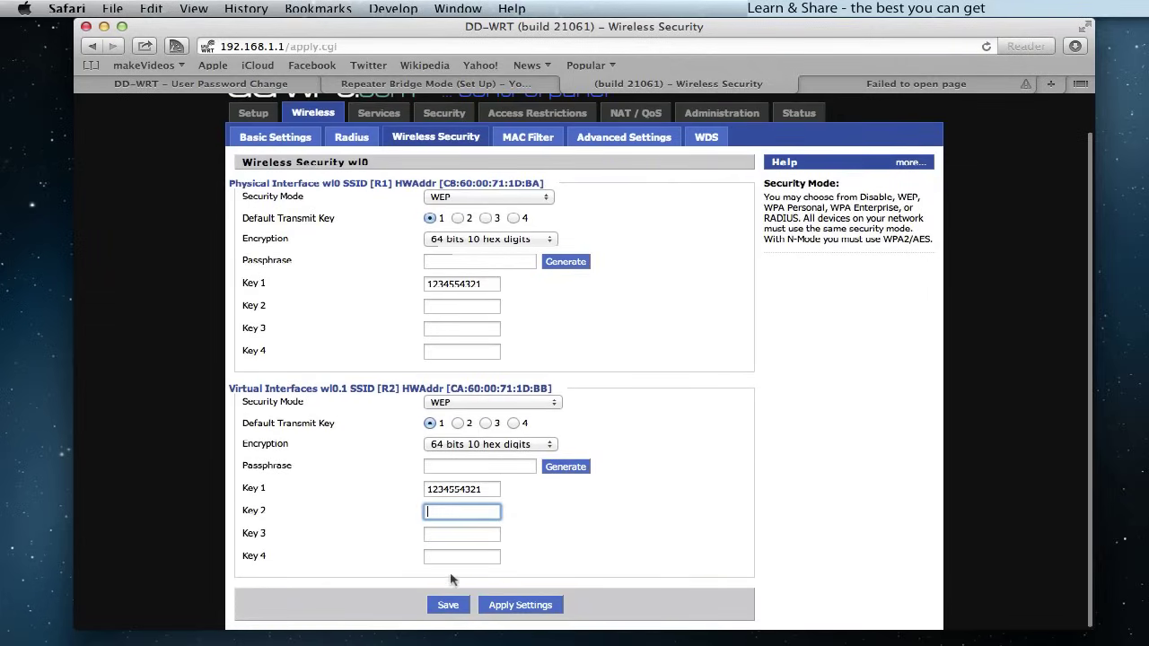
{"action": "left_click", "coordinate": [448, 605]}
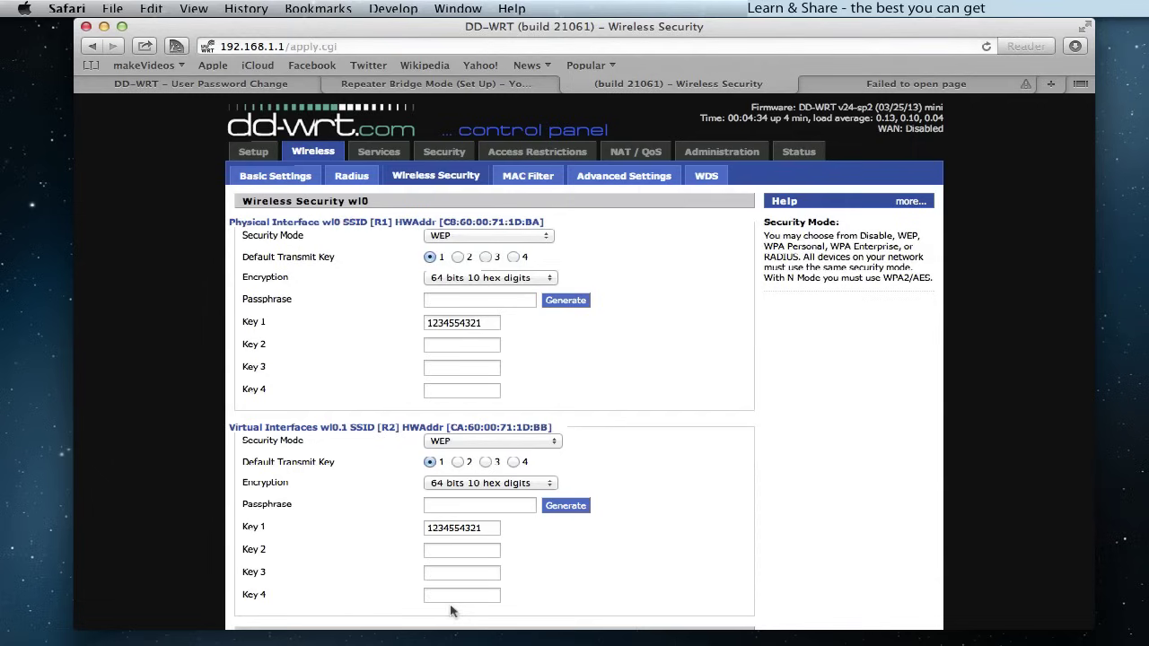
{"action": "scroll", "coordinate": [617, 548], "scroll_direction": "down", "scroll_amount": 1}
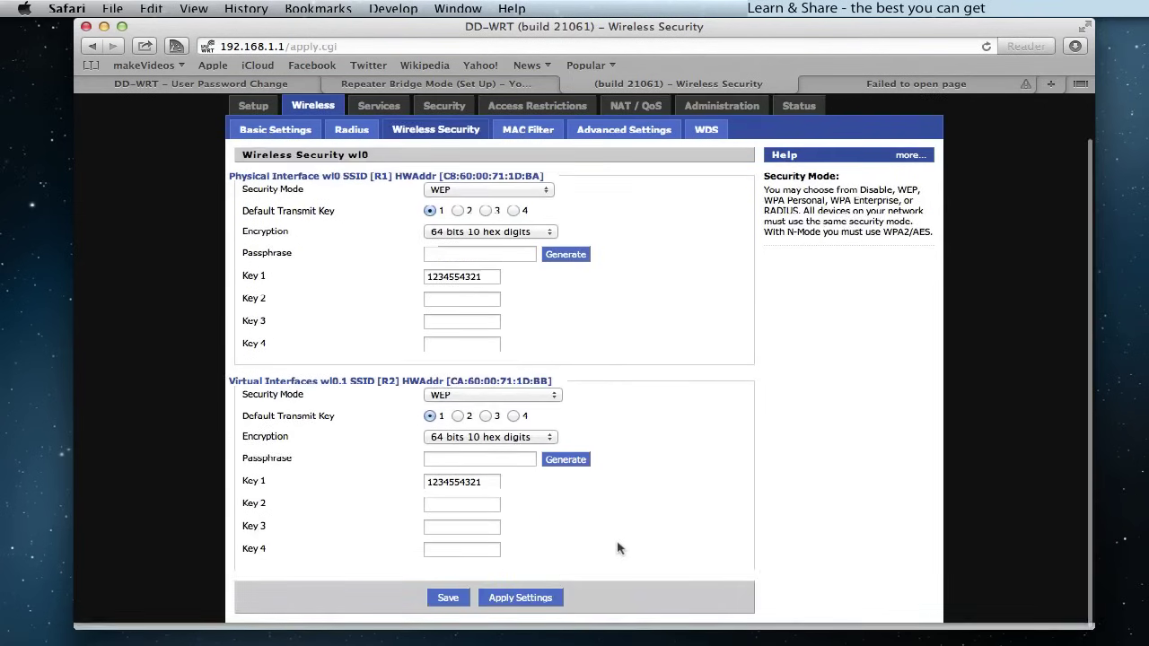
{"action": "left_click", "coordinate": [538, 605]}
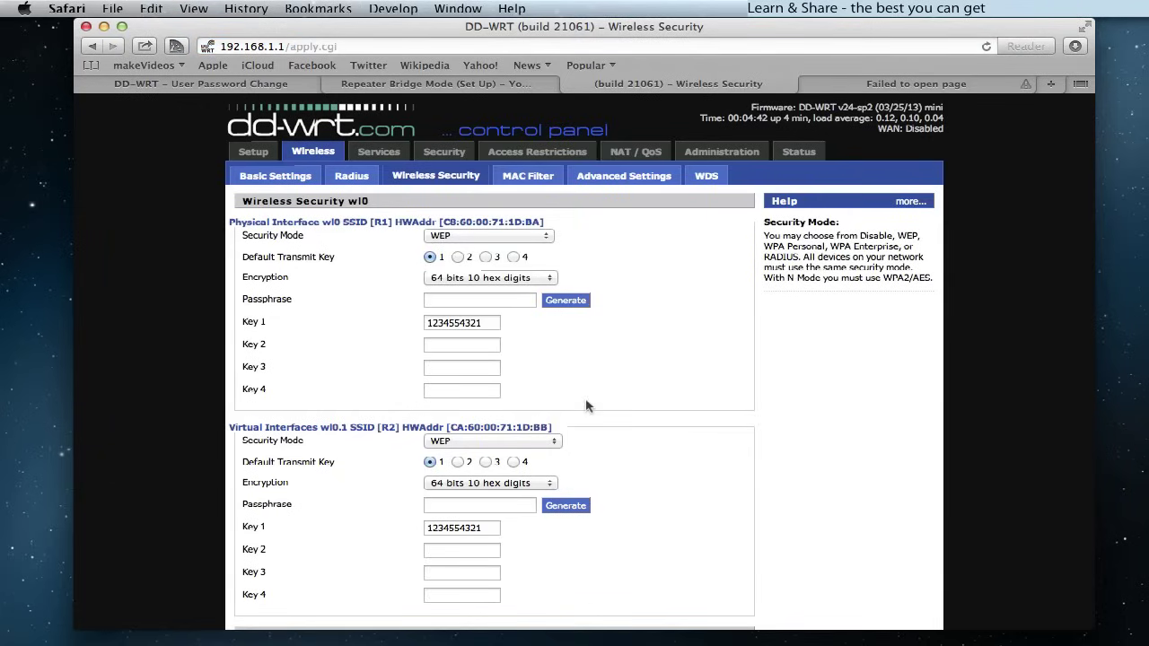
- Point Safari at the router's new address 192.168.0.2 and close the 'Failed to open page' tab
{"action": "left_click", "coordinate": [373, 50]}
{"action": "type", "text": "1"}
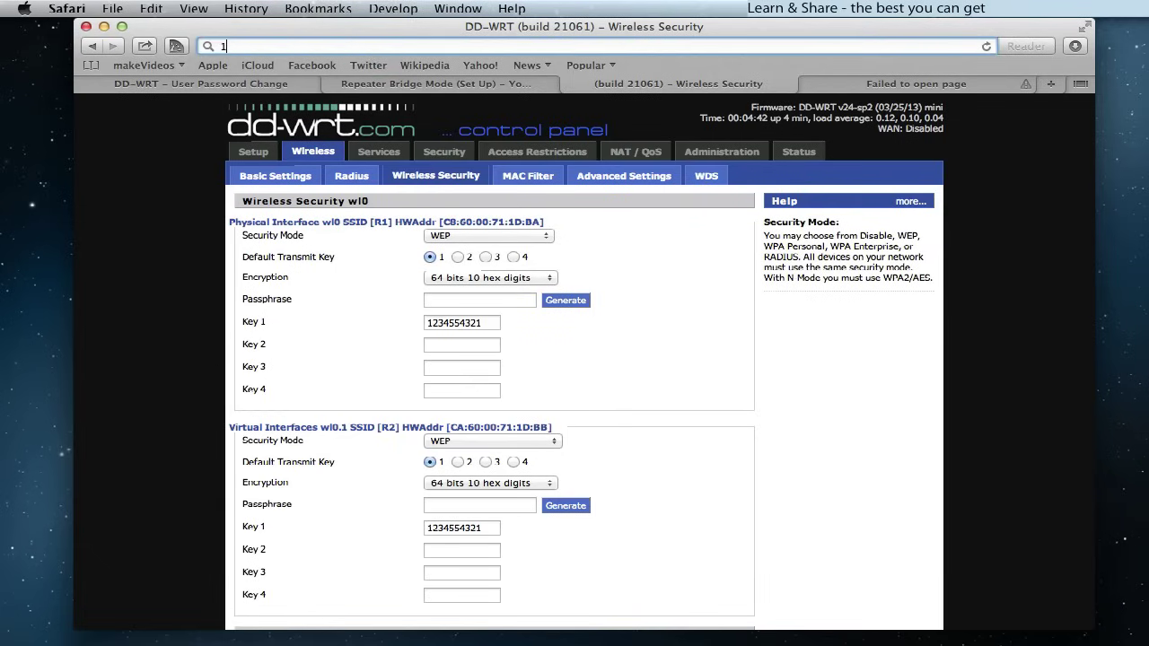
{"action": "type", "text": "92.168.1.1"}
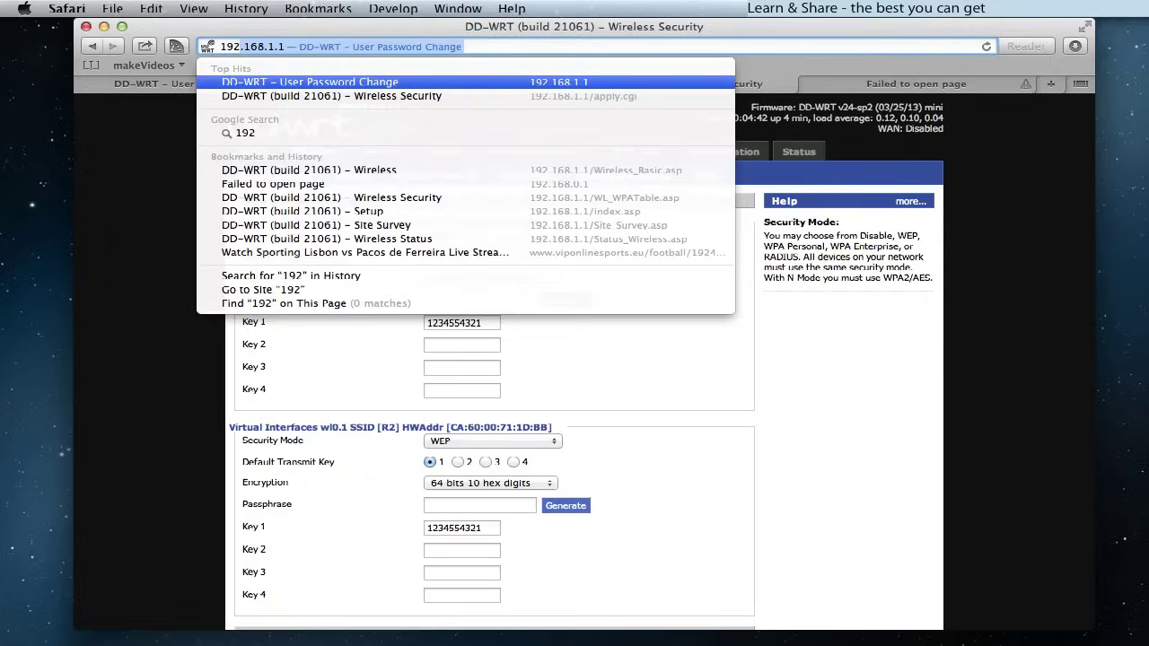
{"action": "key", "text": "Right"}
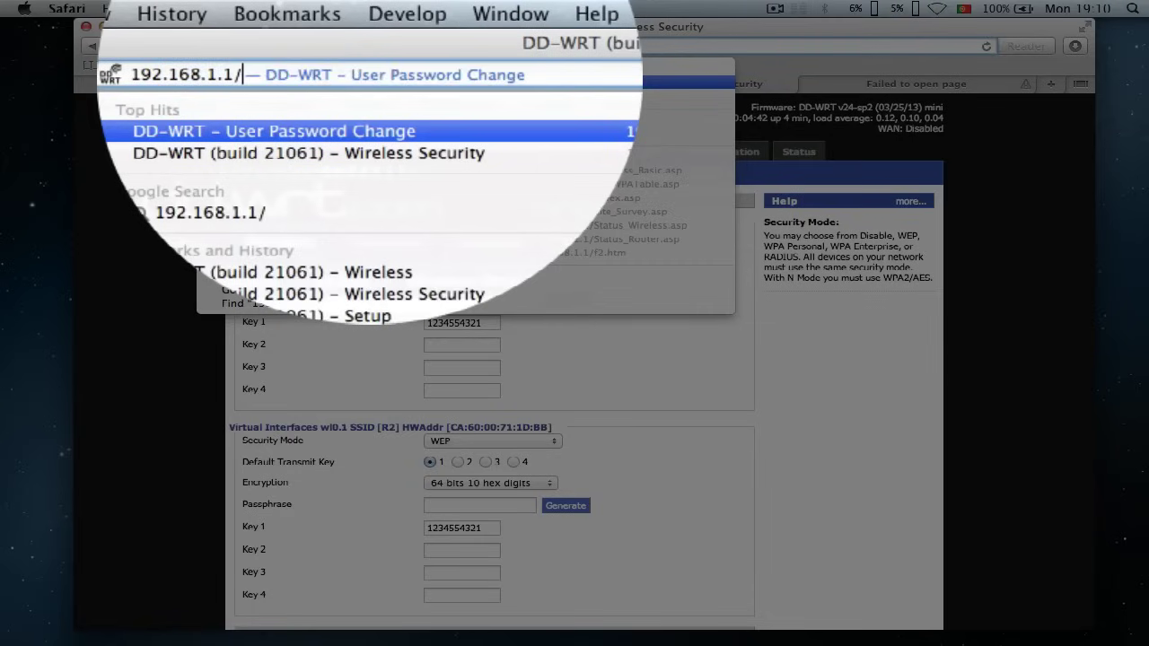
{"action": "key", "text": "BackSpace"}
{"action": "key", "text": "BackSpace"}
{"action": "key", "text": "BackSpace"}
{"action": "key", "text": "BackSpace"}
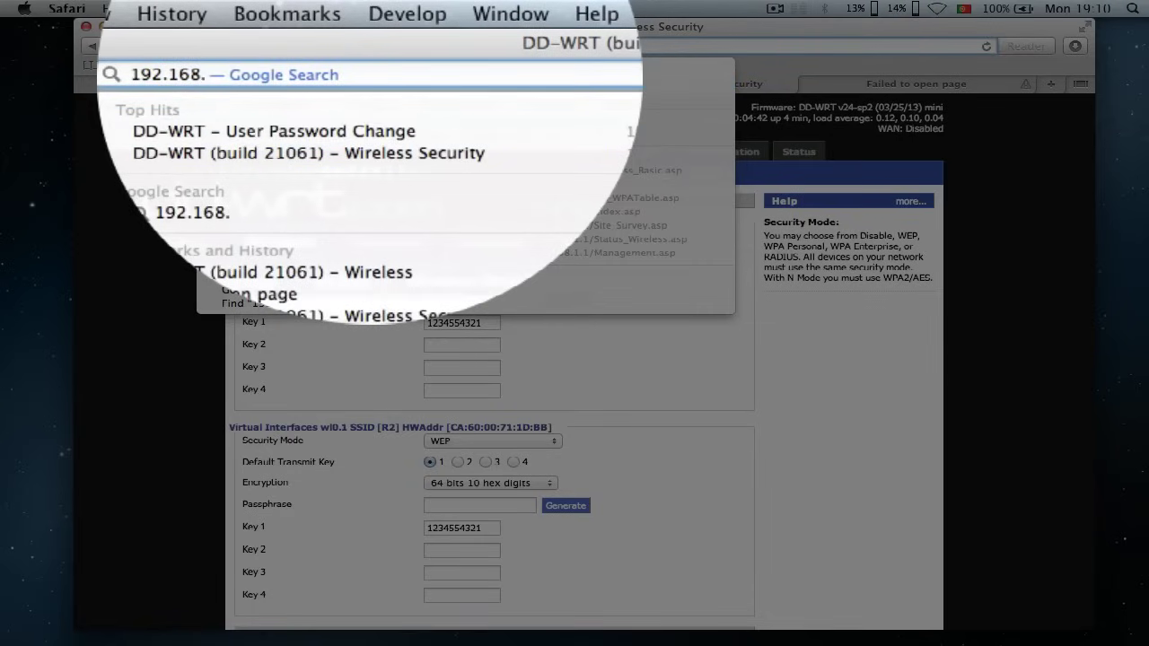
{"action": "type", "text": "0"}
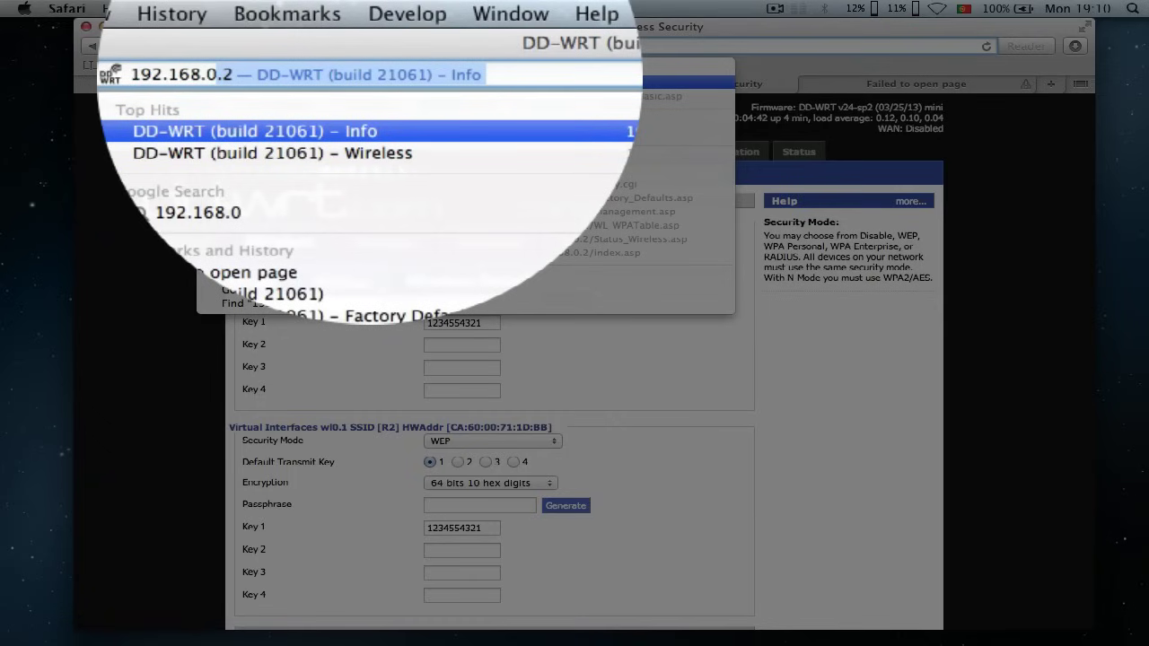
{"action": "type", "text": "."}
{"action": "key", "text": "Return"}
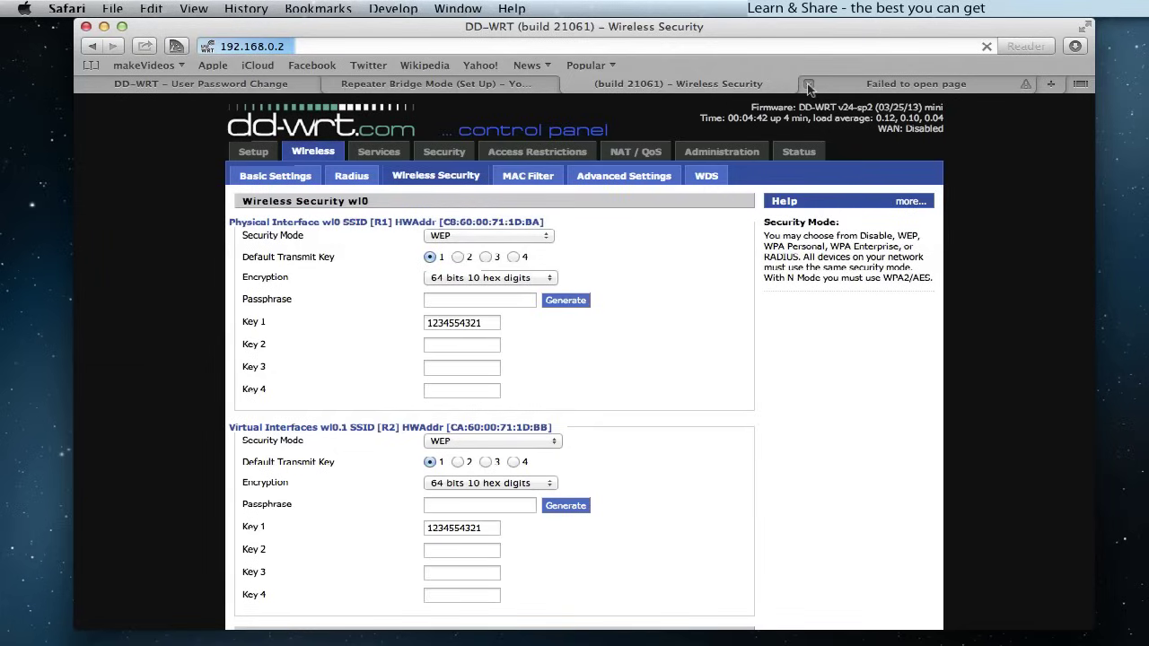
{"action": "left_click", "coordinate": [806, 84]}
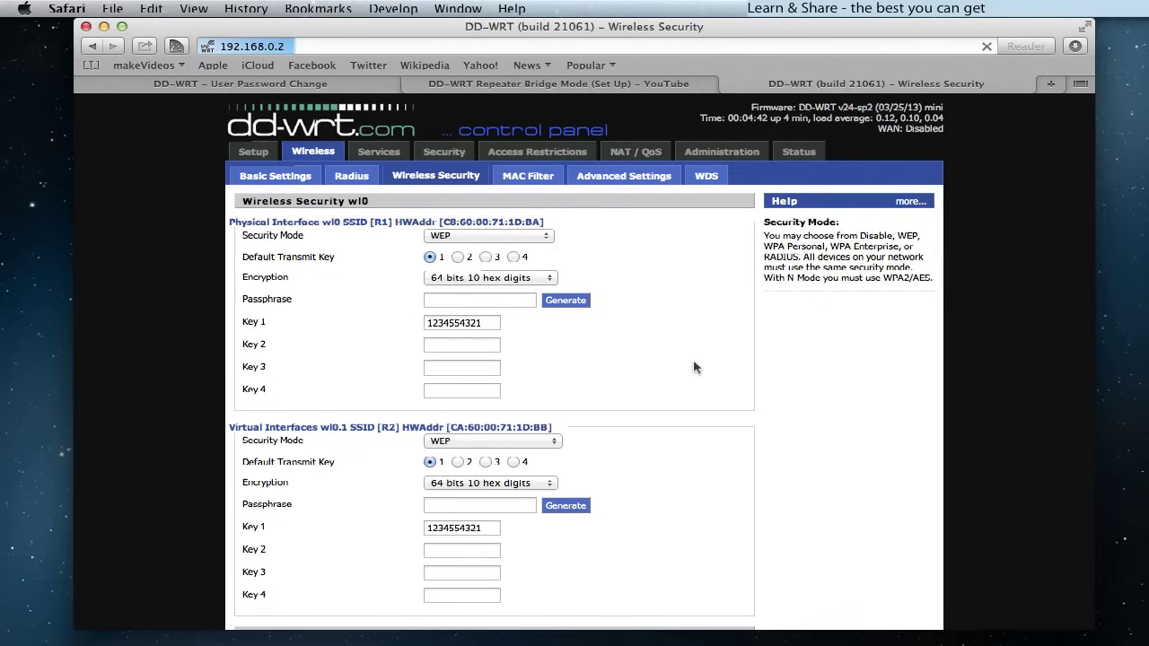
- Renew the Ethernet DHCP lease for address 192.168.0.15, then reload the router page at 192.168.0.2
{"action": "left_click", "coordinate": [475, 618]}
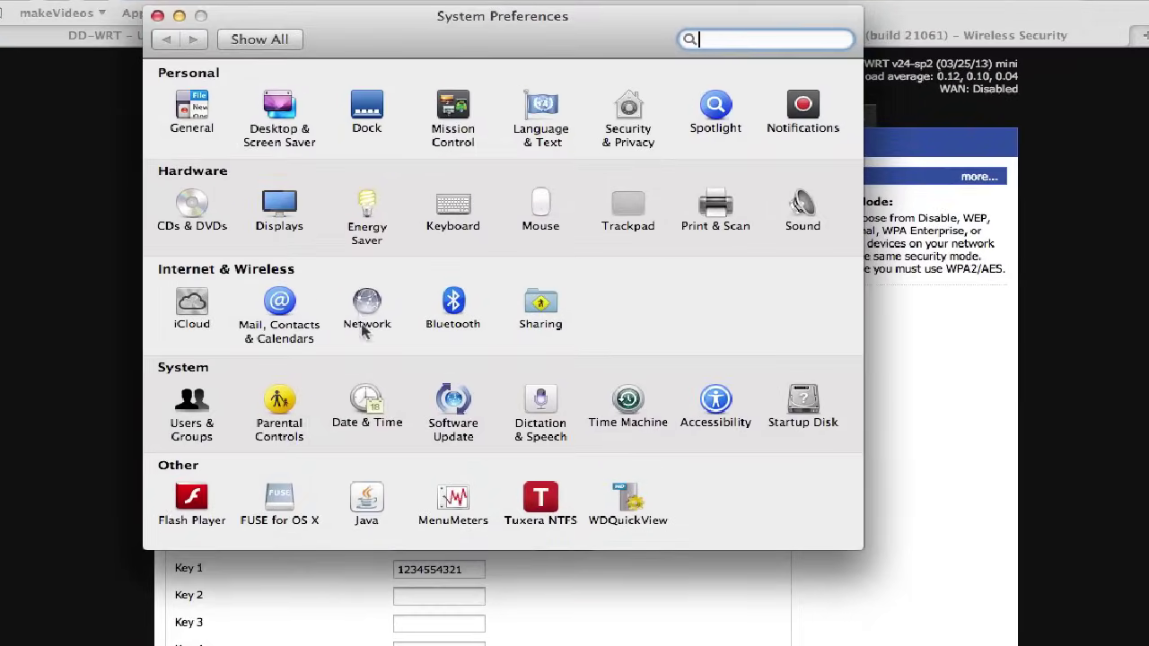
{"action": "left_click", "coordinate": [393, 319]}
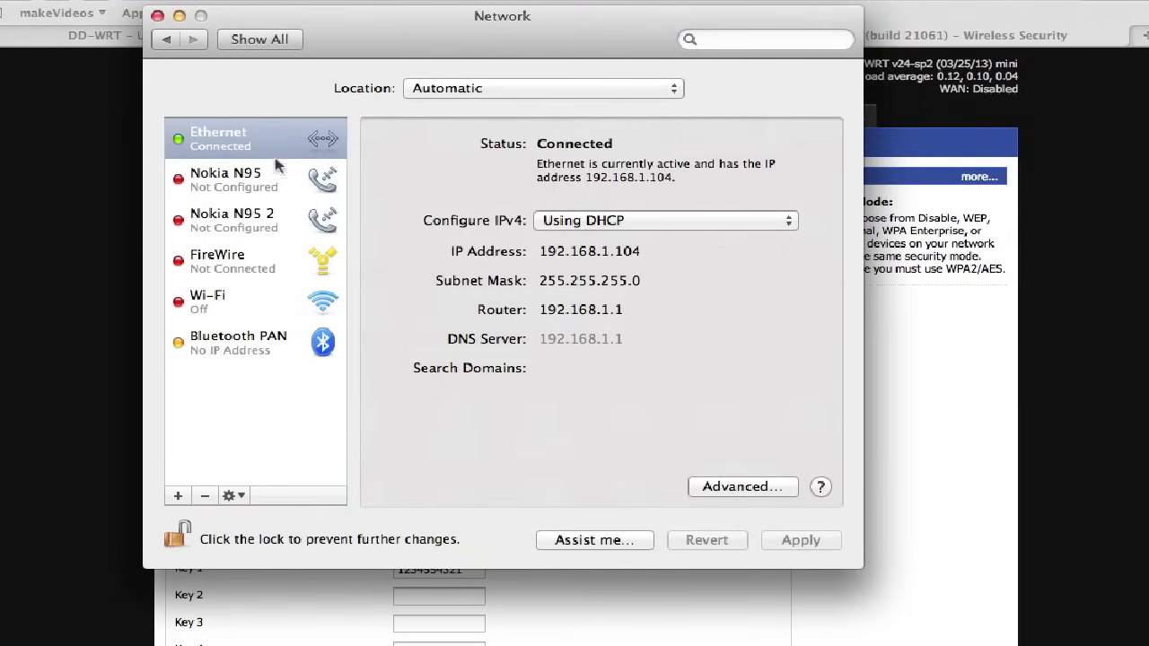
{"action": "left_click", "coordinate": [233, 142]}
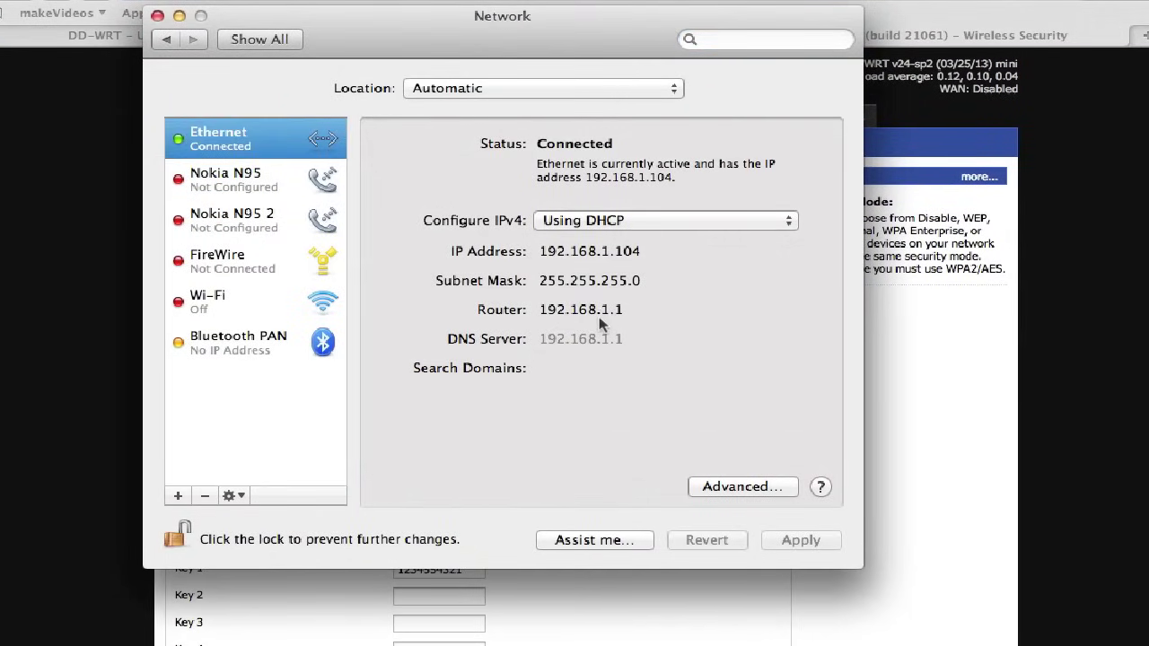
{"action": "left_click", "coordinate": [743, 487]}
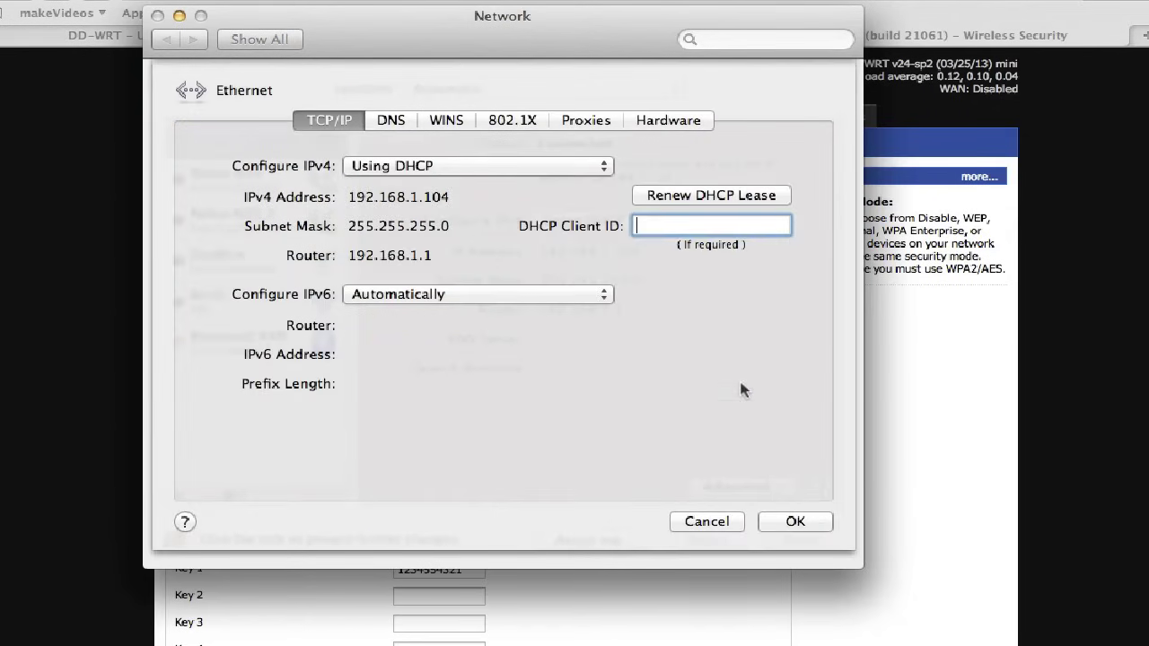
{"action": "left_click", "coordinate": [673, 195]}
{"action": "left_click", "coordinate": [795, 524]}
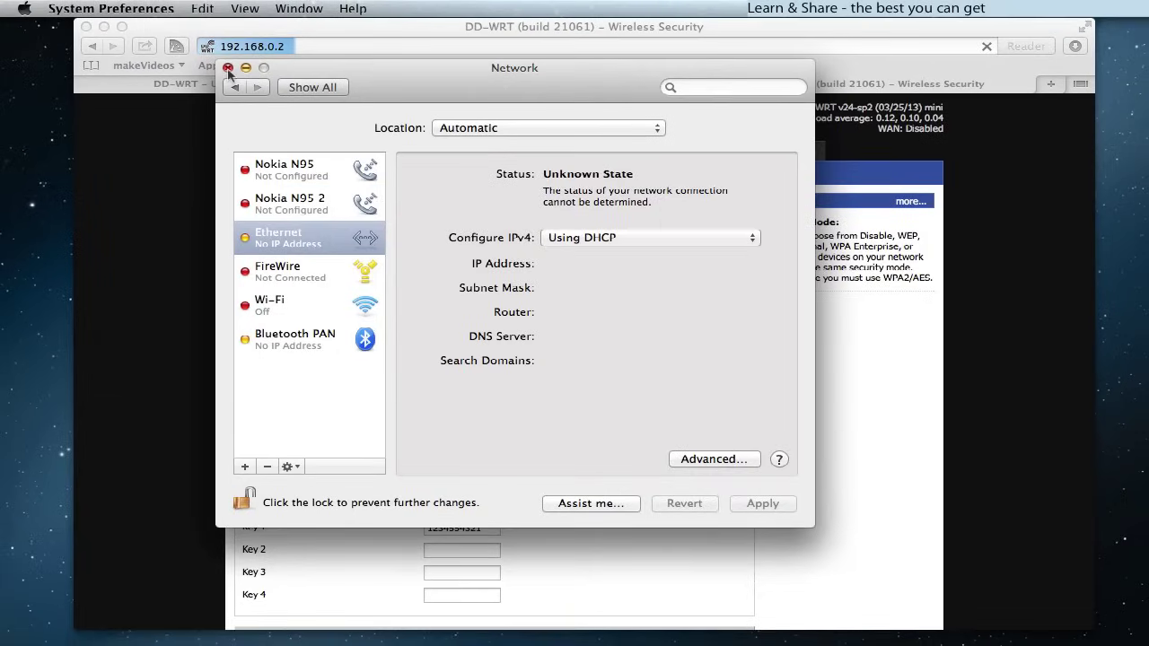
{"action": "left_click", "coordinate": [306, 54]}
{"action": "key", "text": "Return"}
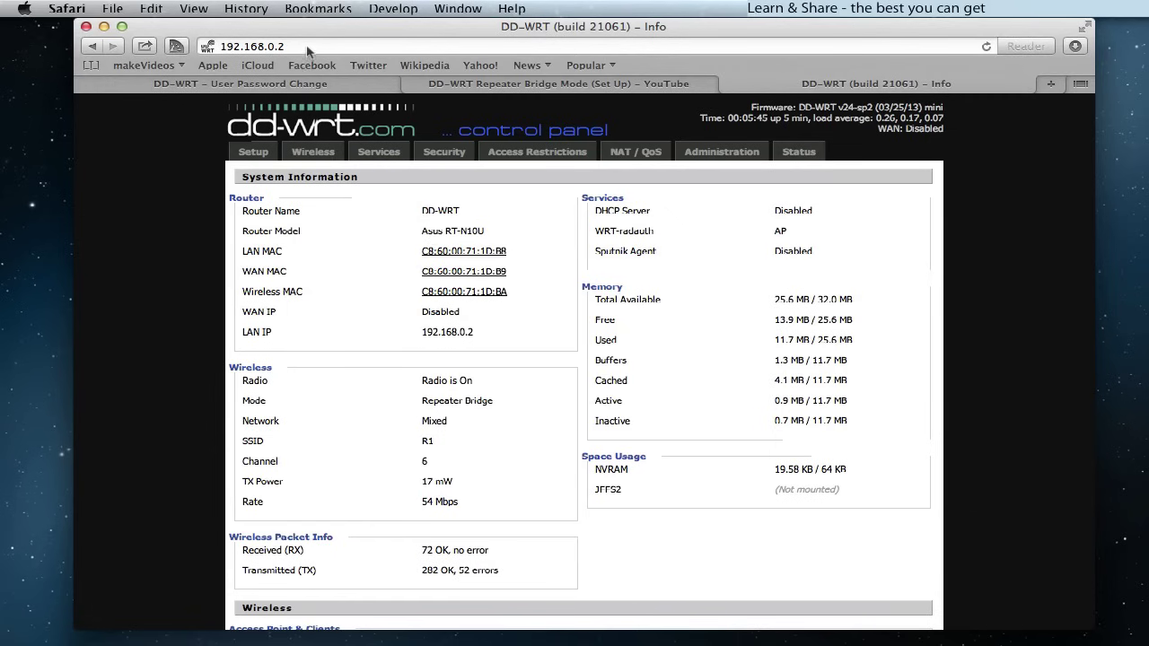
- In a new tab, open the NETGEAR main gateway at 192.168.0.1
{"action": "key", "text": "super+t"}
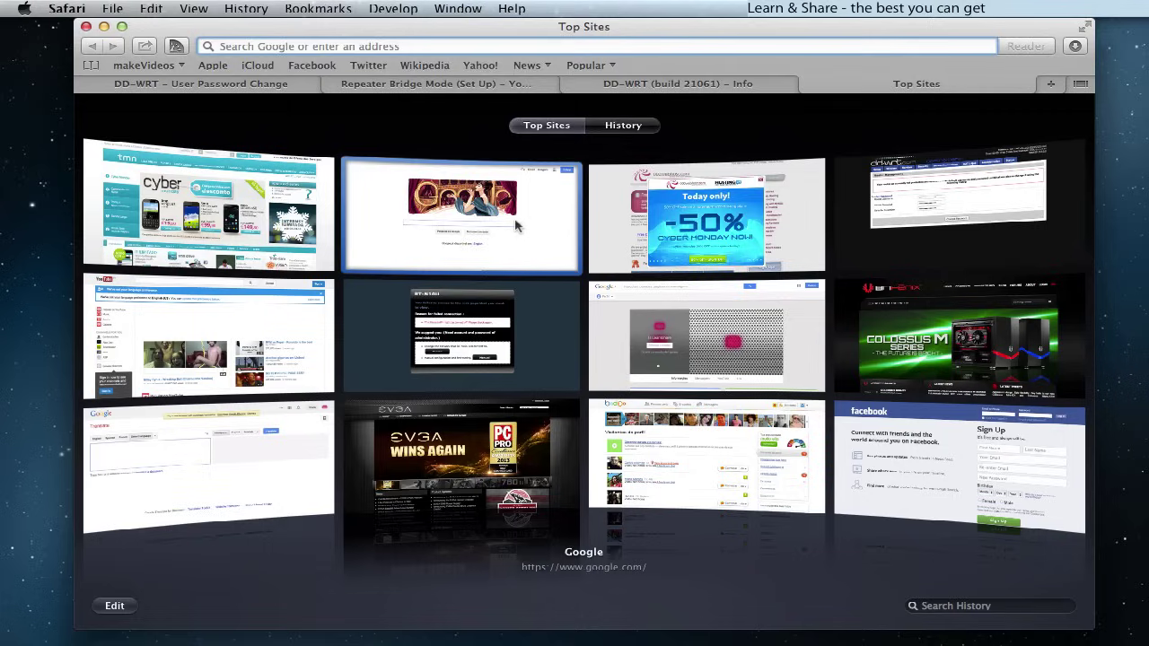
{"action": "type", "text": "192.168.1.1"}
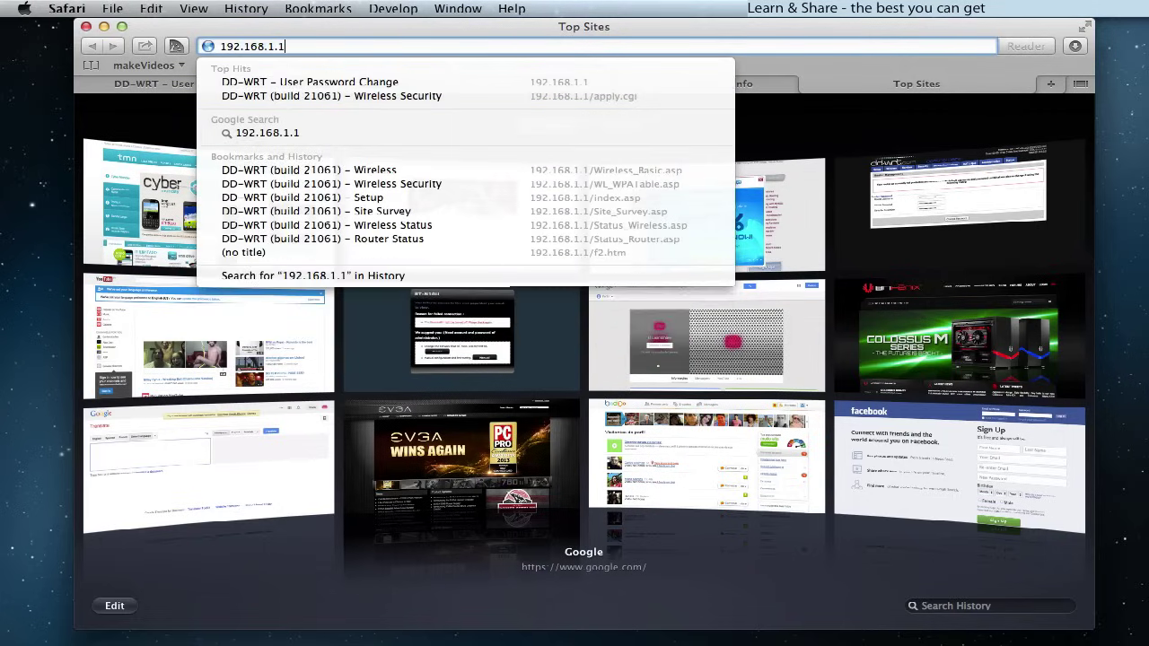
{"action": "key", "text": "BackSpace"}
{"action": "key", "text": "BackSpace"}
{"action": "key", "text": "BackSpace"}
{"action": "type", "text": "0.1"}
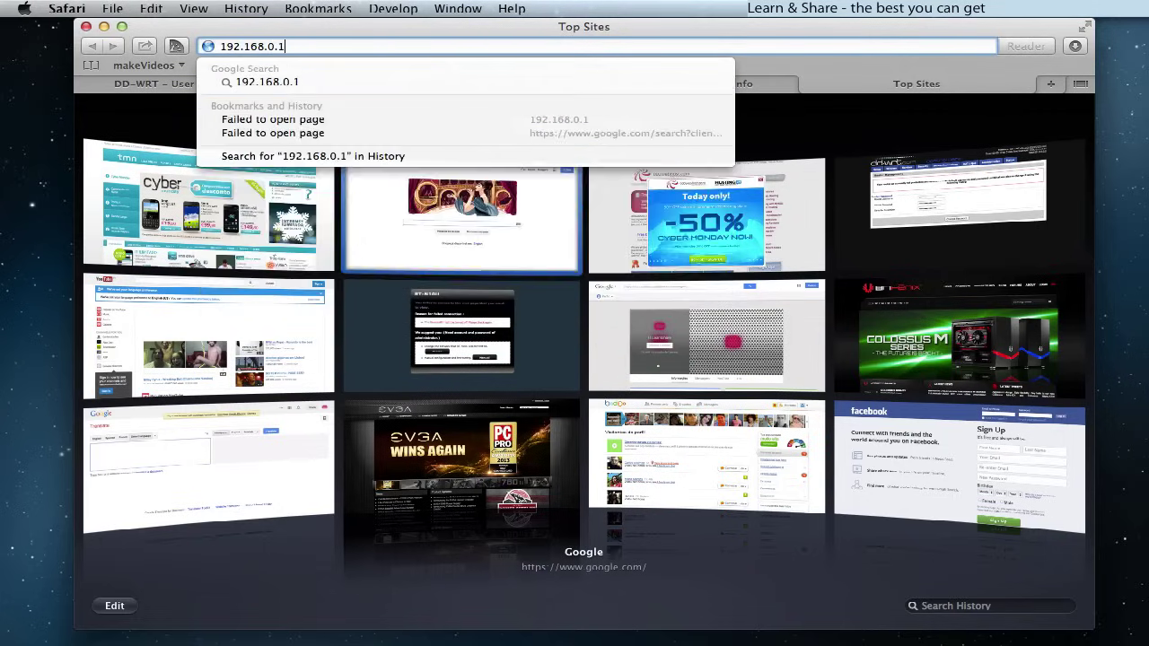
{"action": "key", "text": "Return"}
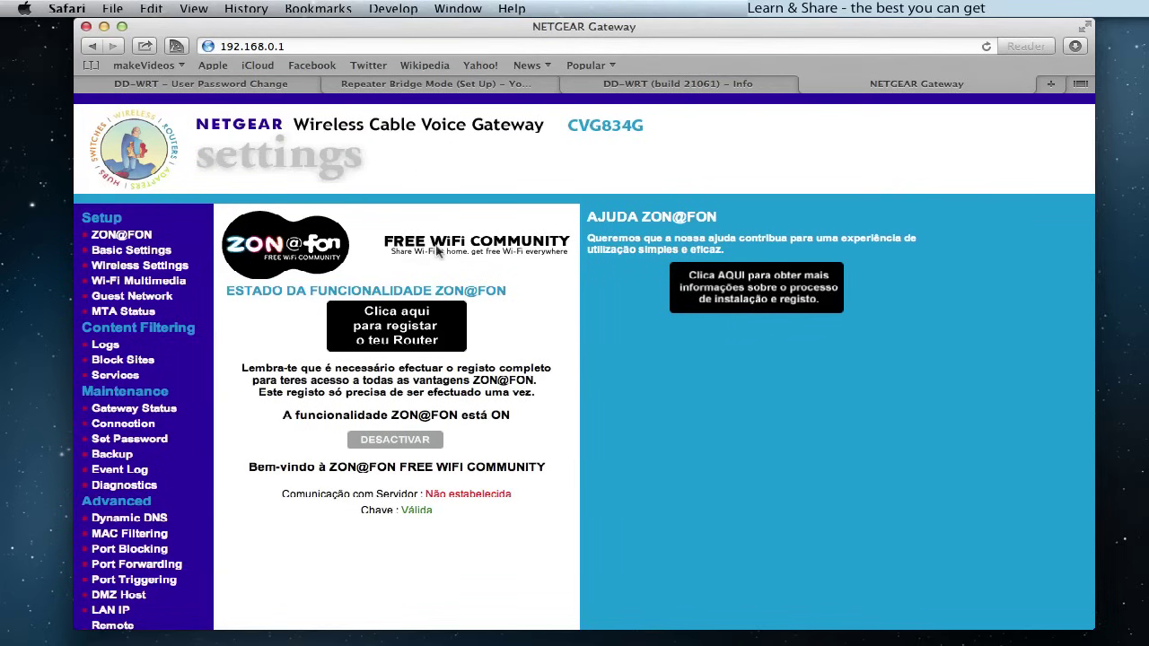
- Load Google's homepage to confirm internet access works
{"action": "key", "text": "super+l"}
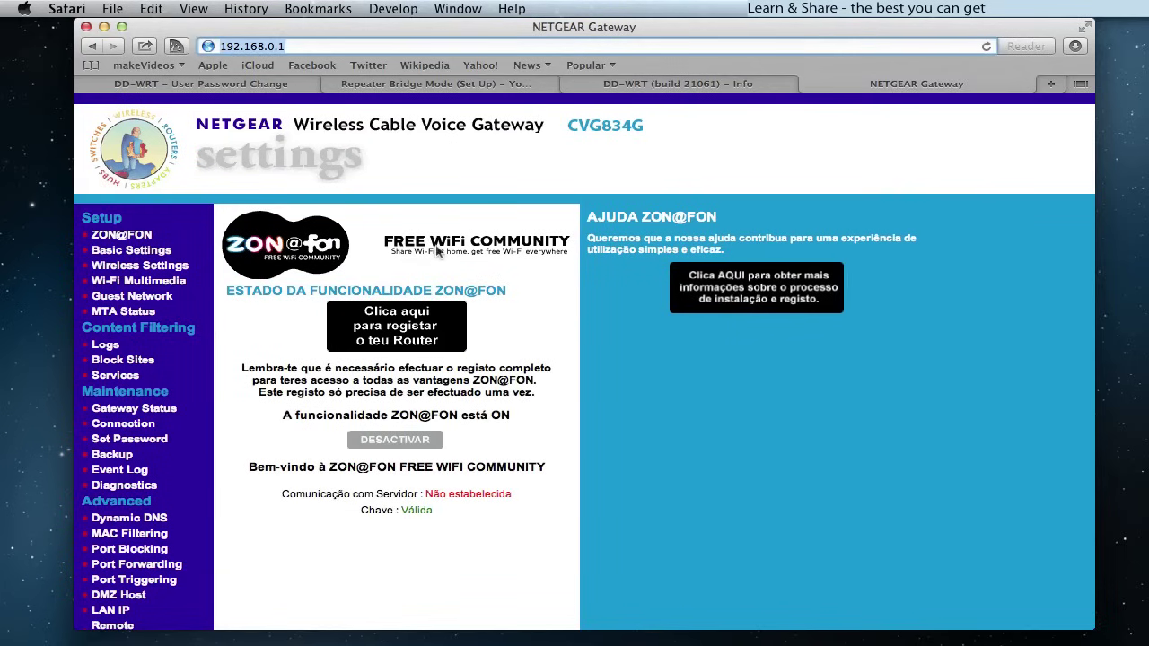
{"action": "type", "text": "google.com"}
{"action": "key", "text": "Return"}
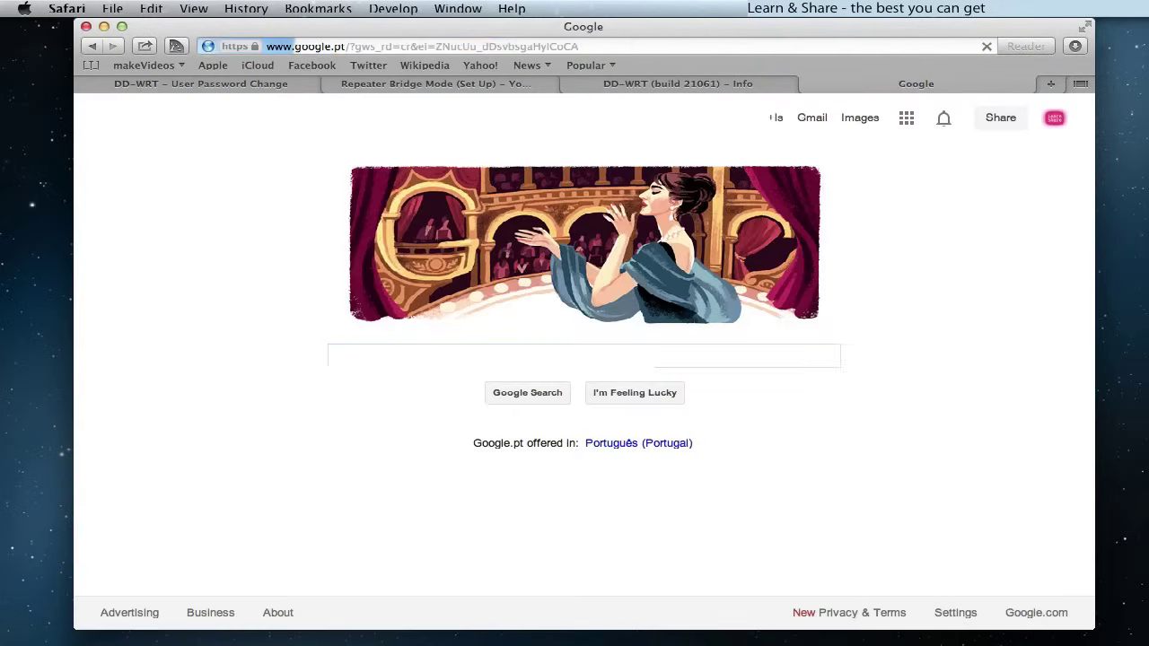